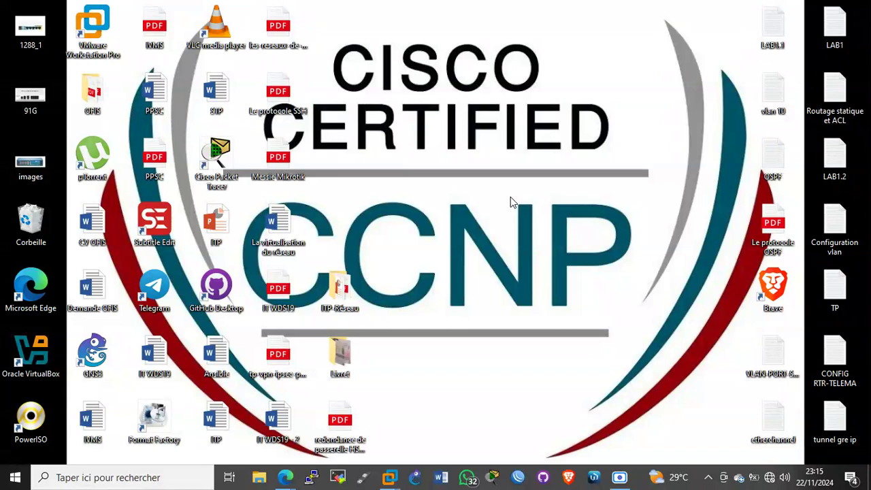
Step: Switch to VMware Workstation and start a custom Workstation 17.5.x virtual machine with a blank hard disk and Windows 10 x64 as guest system
mouse_move(390, 480)
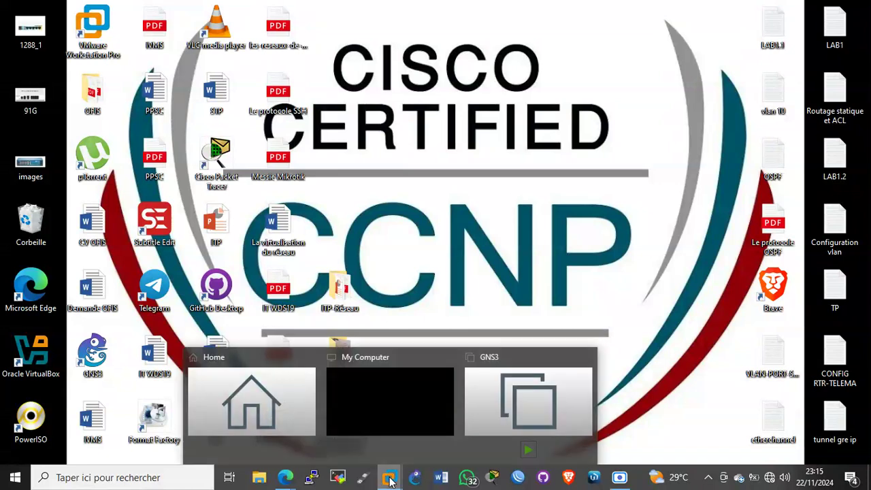
click(246, 380)
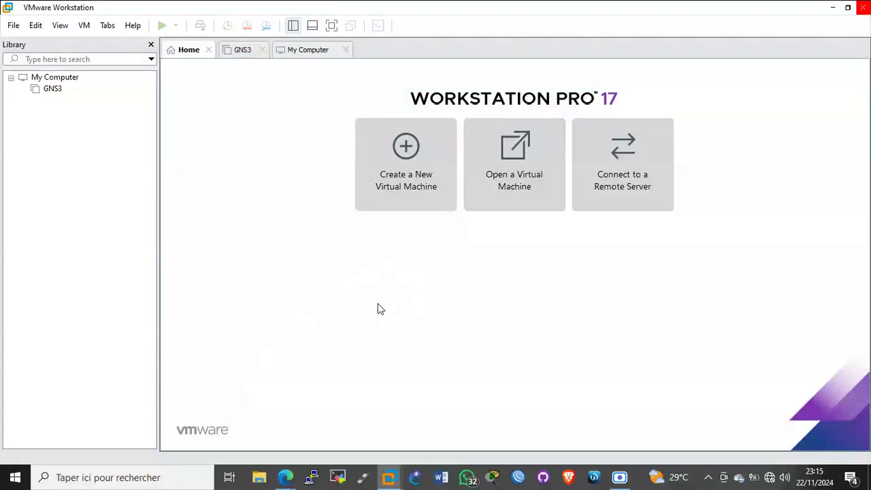
click(429, 184)
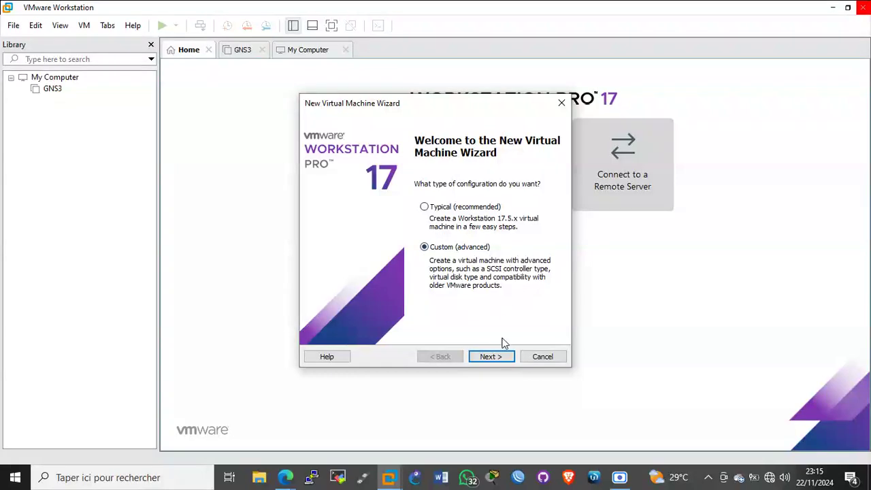
click(489, 359)
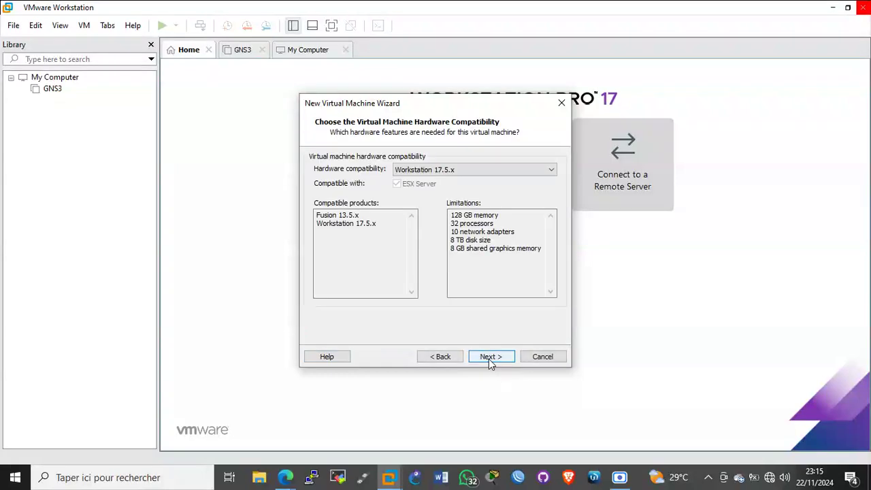
click(489, 359)
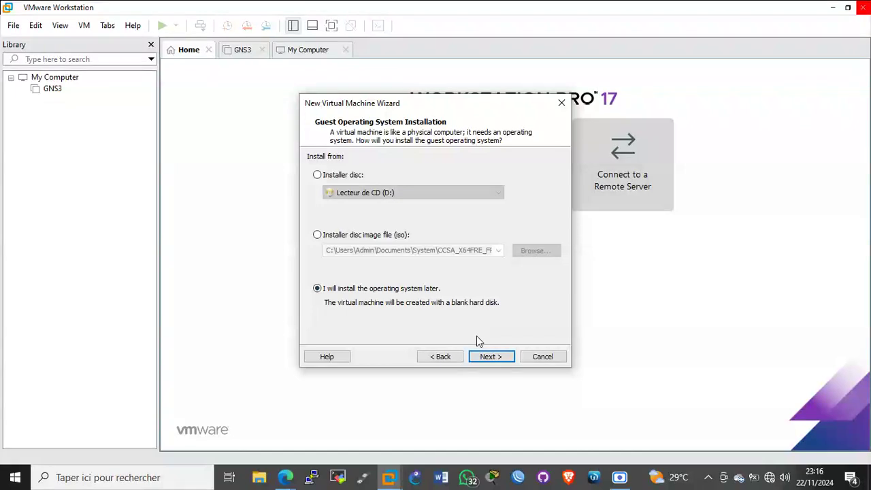
click(492, 358)
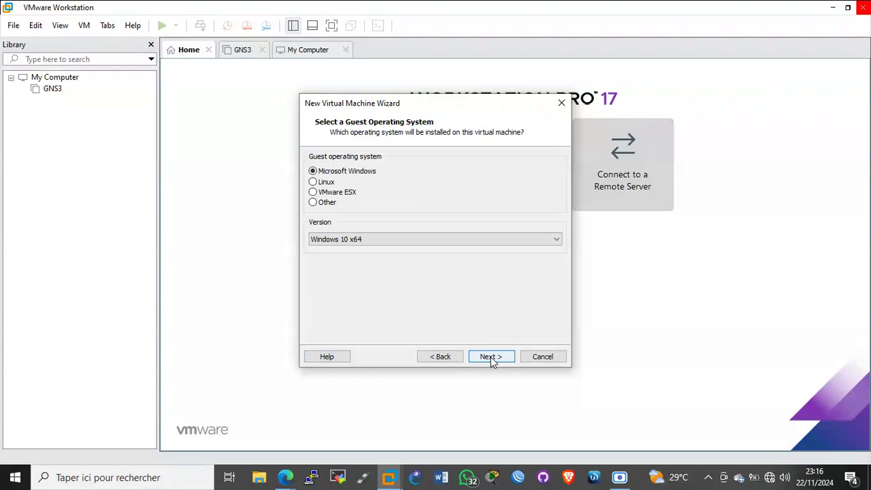
click(492, 359)
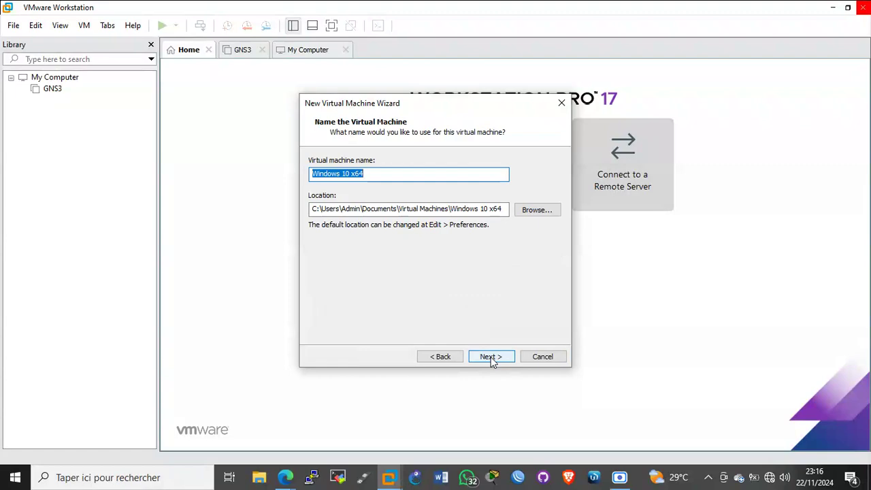
Step: Name the virtual machine WS2019 and accept UEFI firmware, 2 processors with 1 core each, and 2048 MB of memory
text(WS)
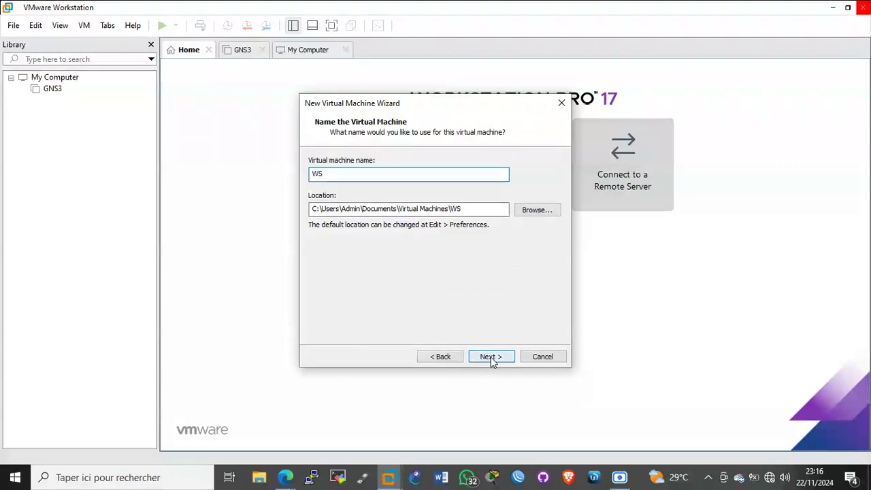
text(2019)
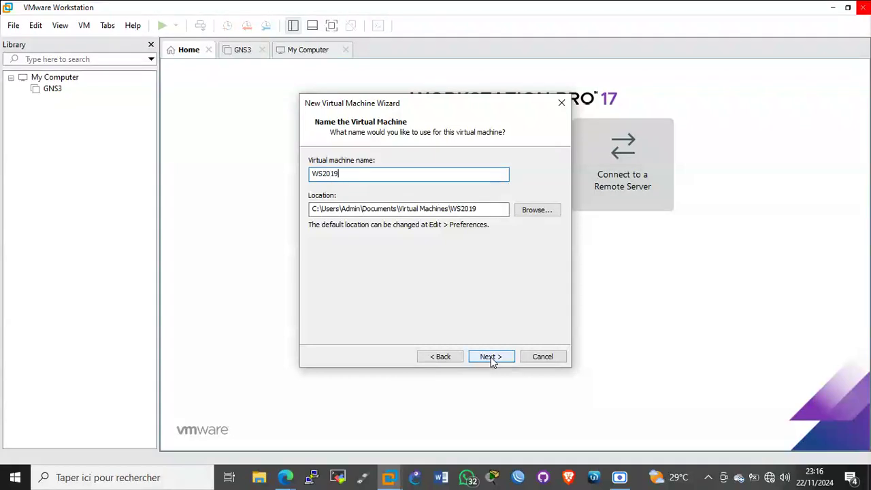
click(482, 357)
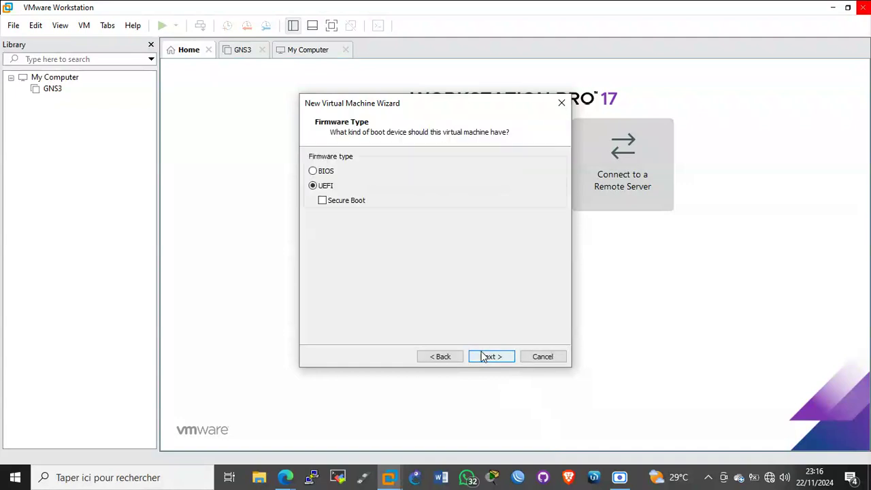
click(491, 356)
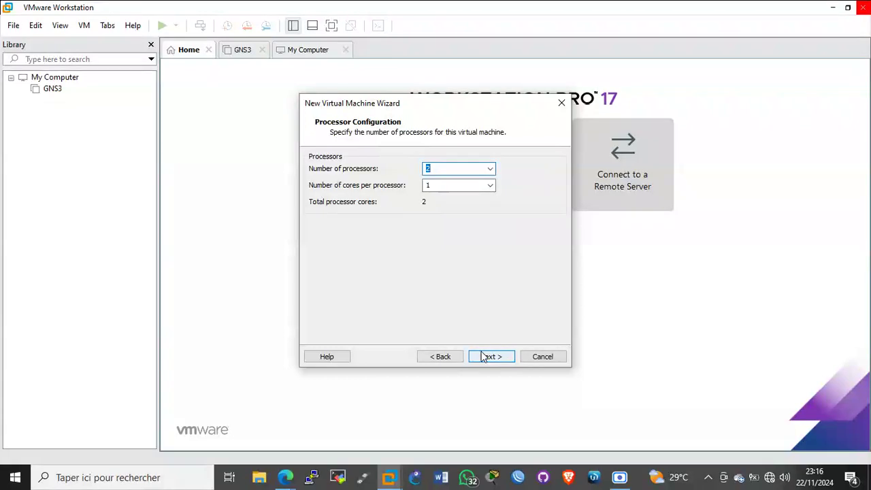
click(482, 357)
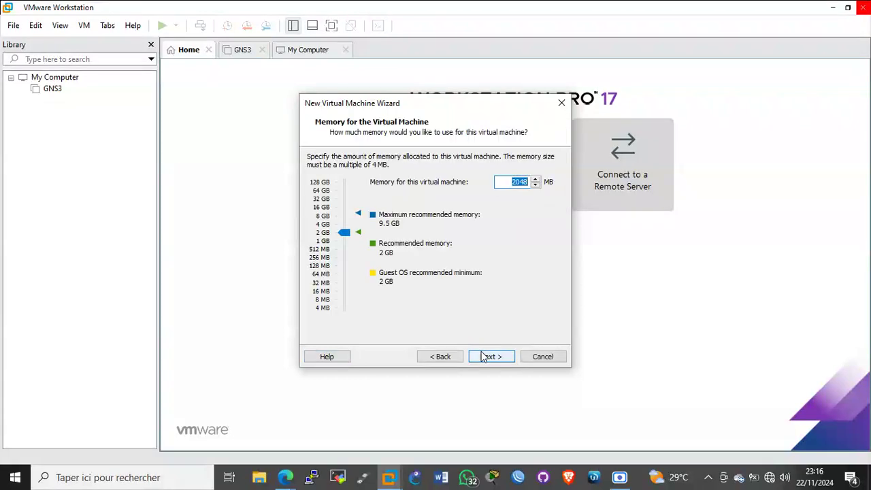
click(482, 356)
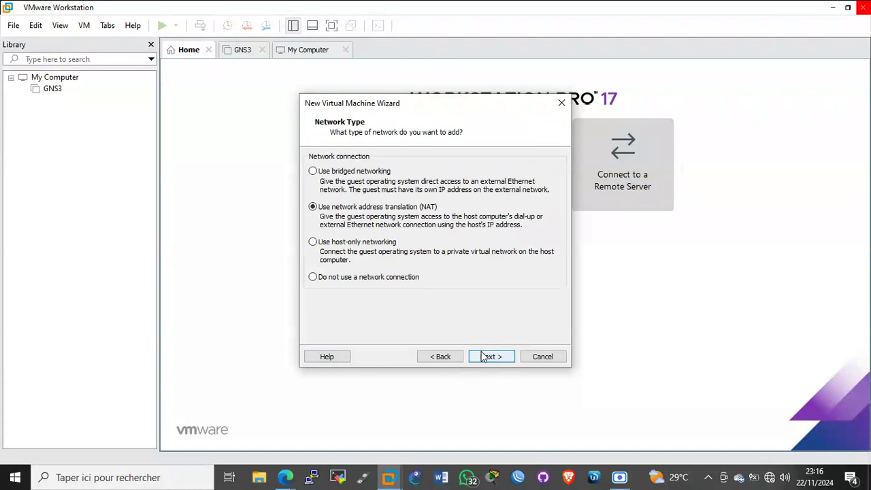
Step: Choose host-only networking for the virtual machine and accept the LSI Logic SAS controller
click(313, 242)
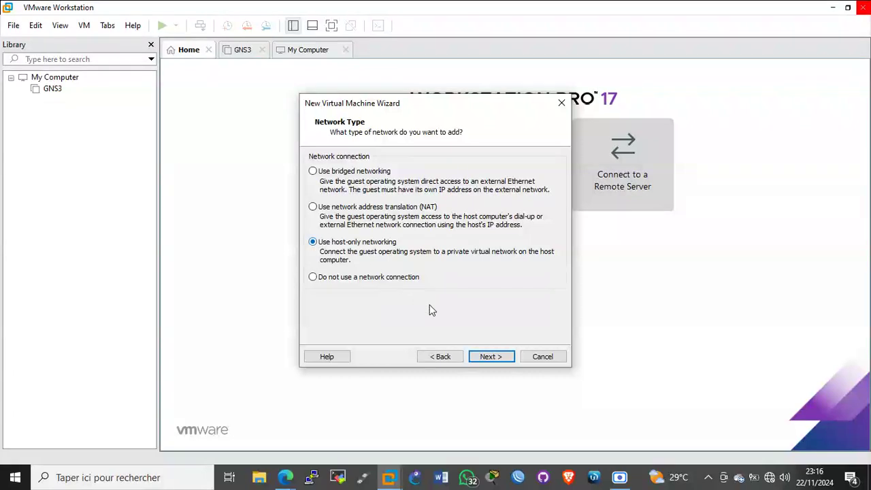
click(489, 358)
click(489, 358)
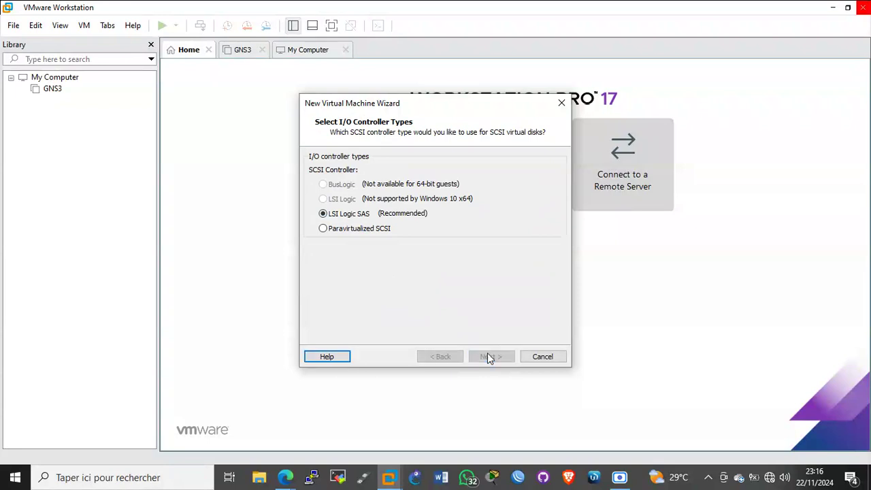
Step: Create a new 60 GB virtual disk stored as a single file, WS2019.vmdk, and finish creating the virtual machine
click(489, 357)
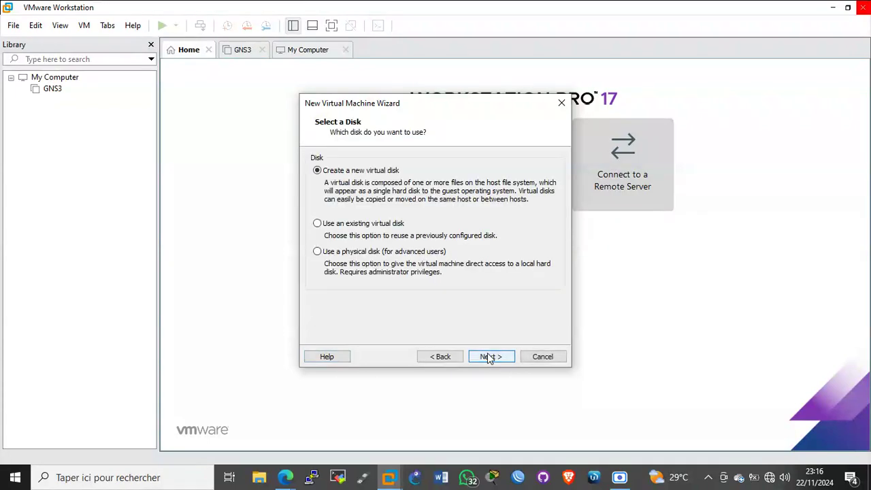
click(489, 358)
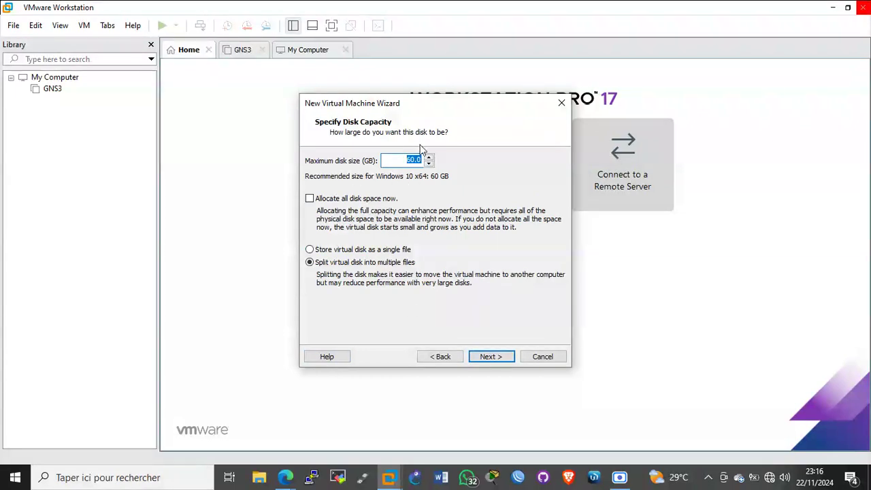
click(310, 250)
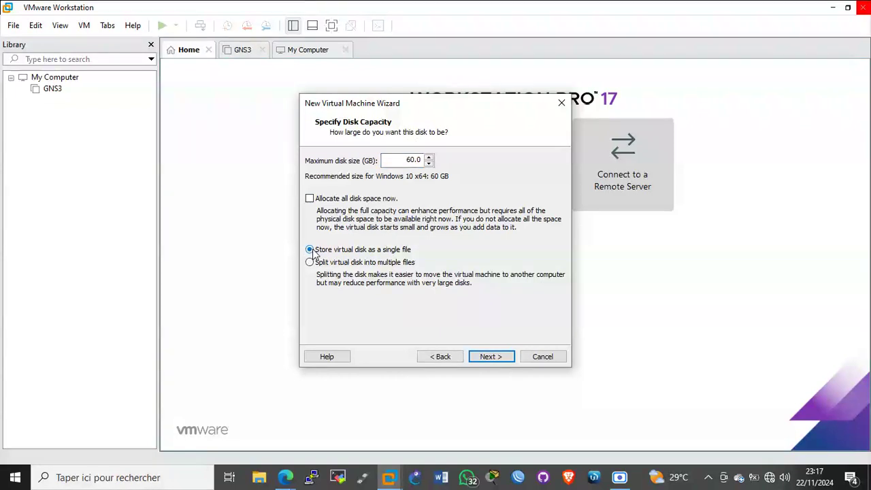
click(491, 357)
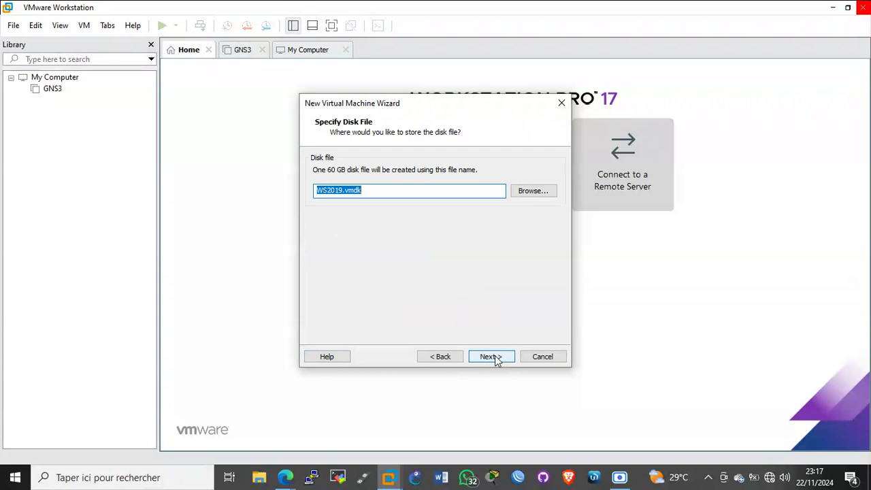
click(492, 357)
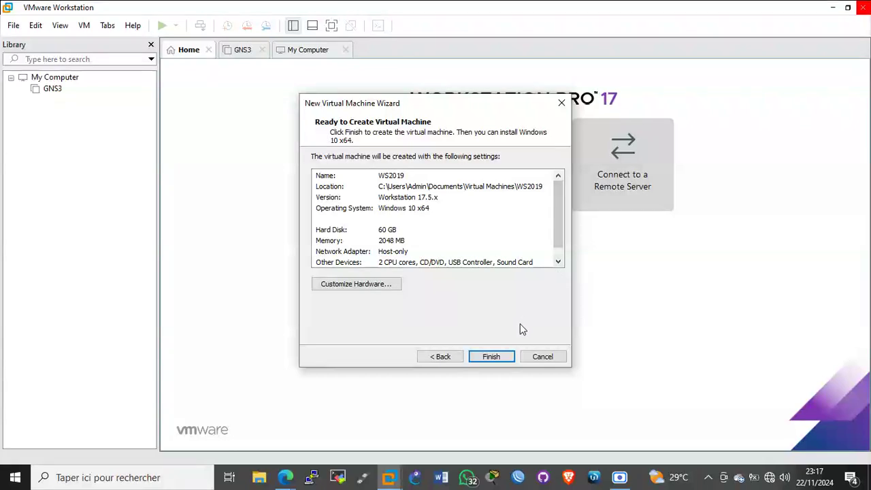
click(497, 357)
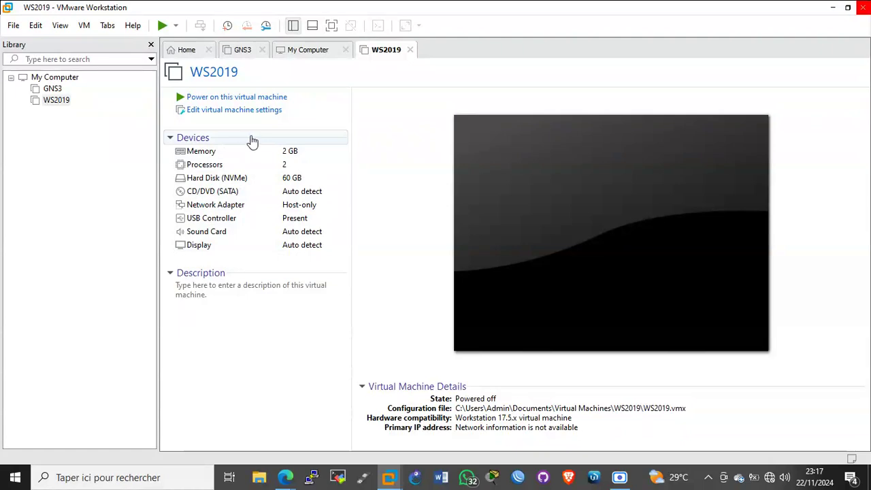
Step: Set the WS2019 CD/DVD drive to use the SW_DVD9_Win_Server_STD_CORE_2019 French ISO image from Documents\System\Wds 2019
click(239, 111)
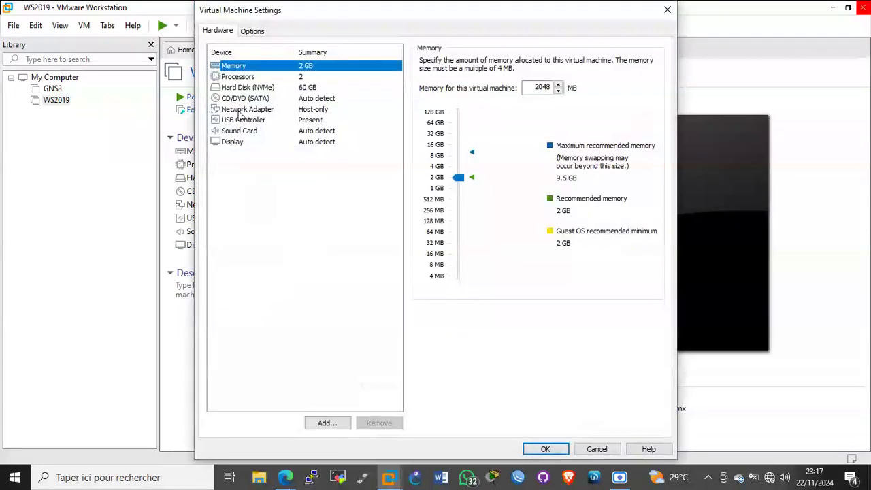
click(263, 98)
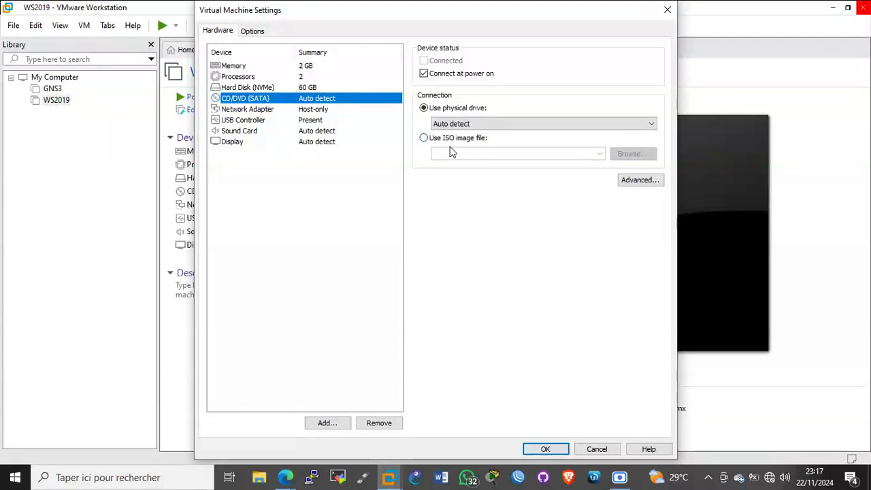
click(425, 139)
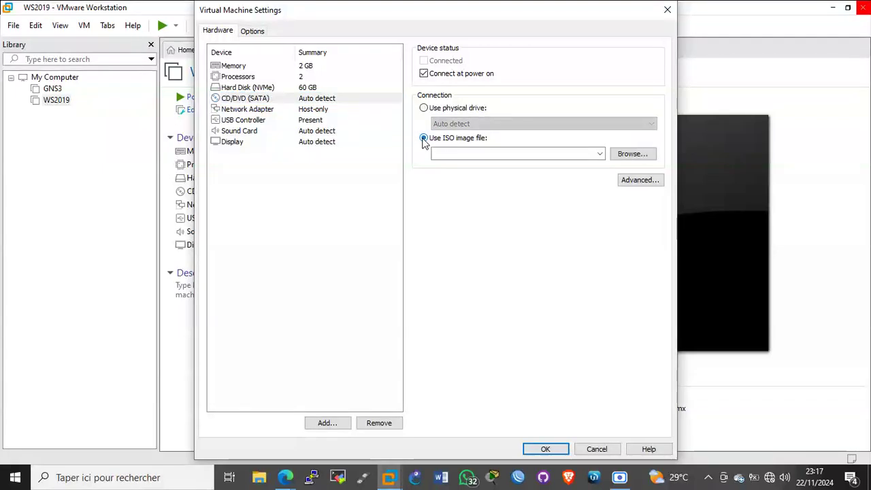
click(620, 154)
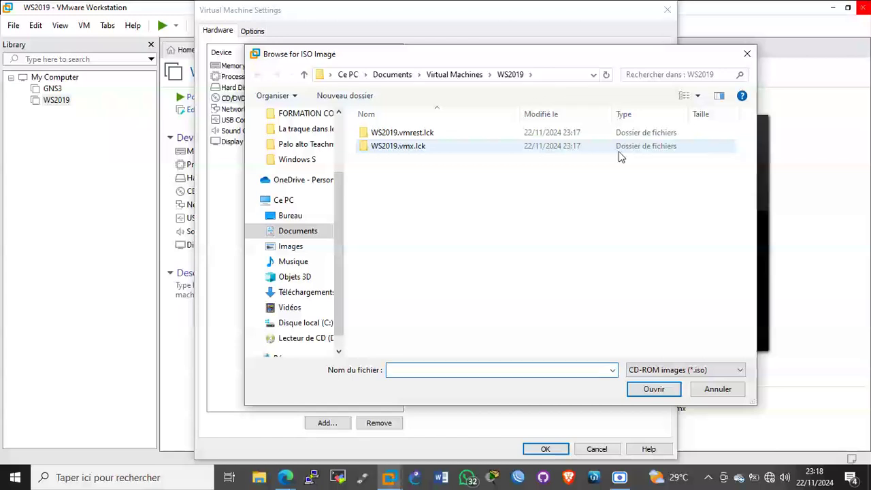
click(323, 233)
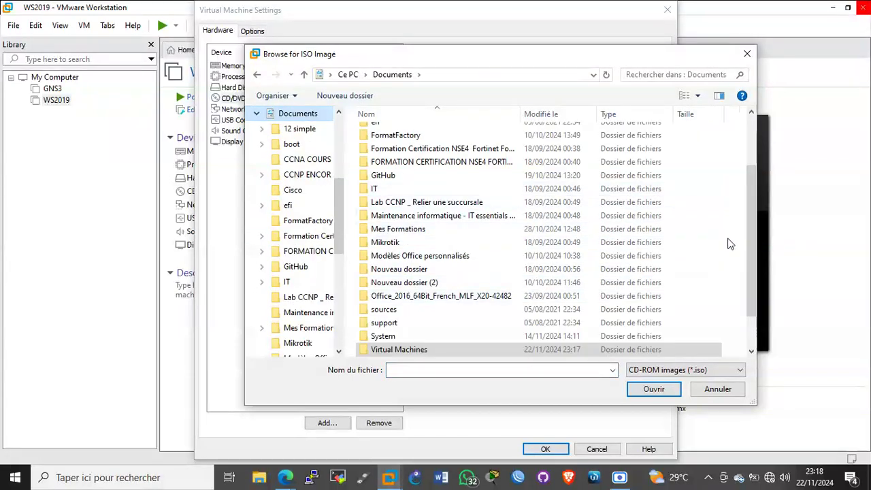
scroll(748, 272, down, 1)
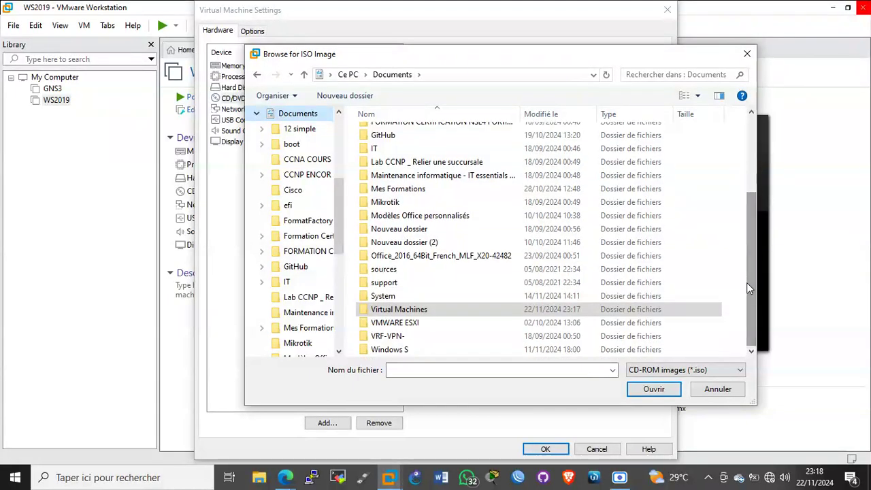
double_click(449, 298)
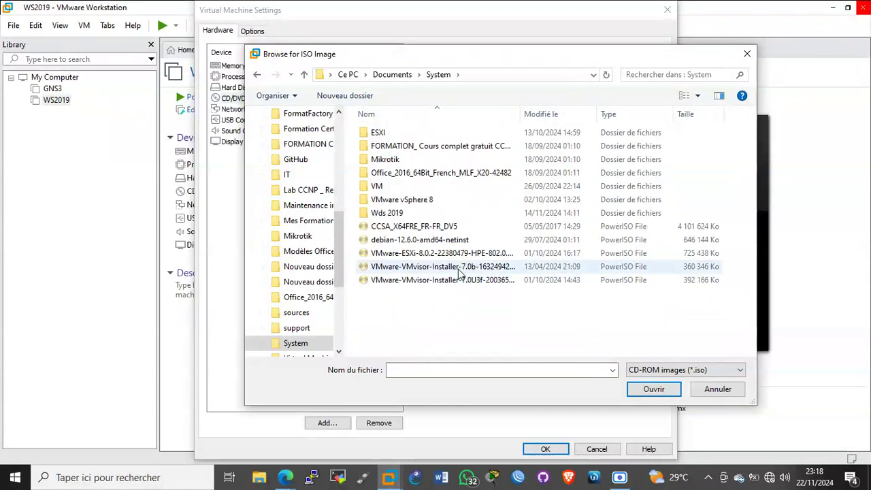
double_click(404, 212)
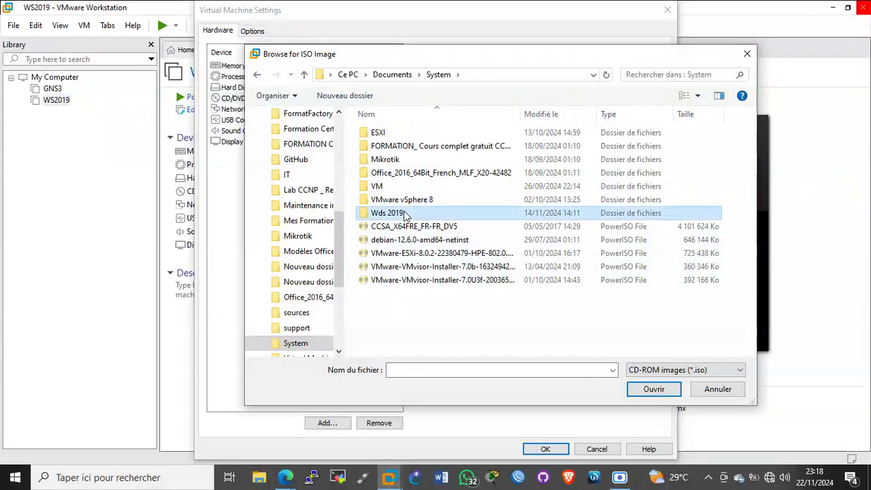
click(389, 136)
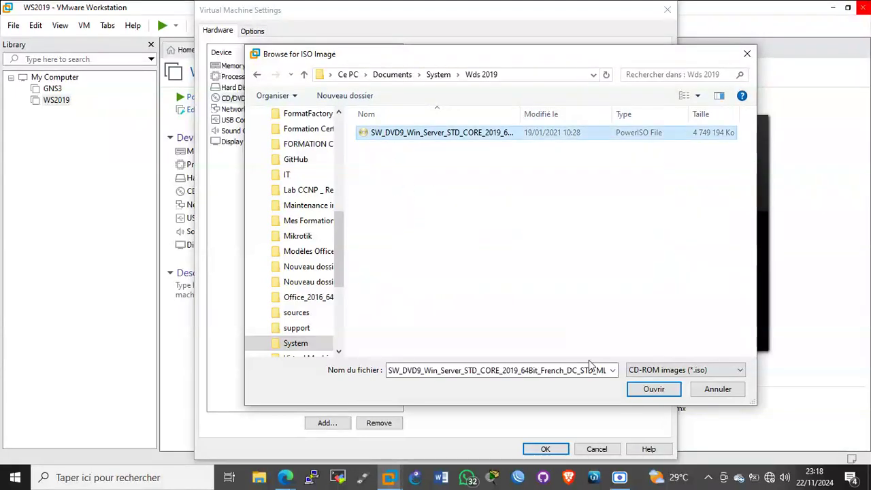
click(653, 389)
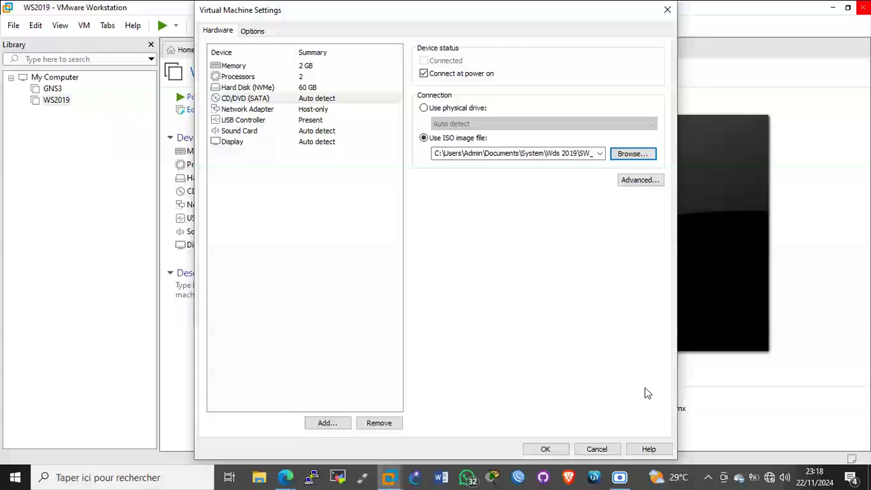
click(555, 449)
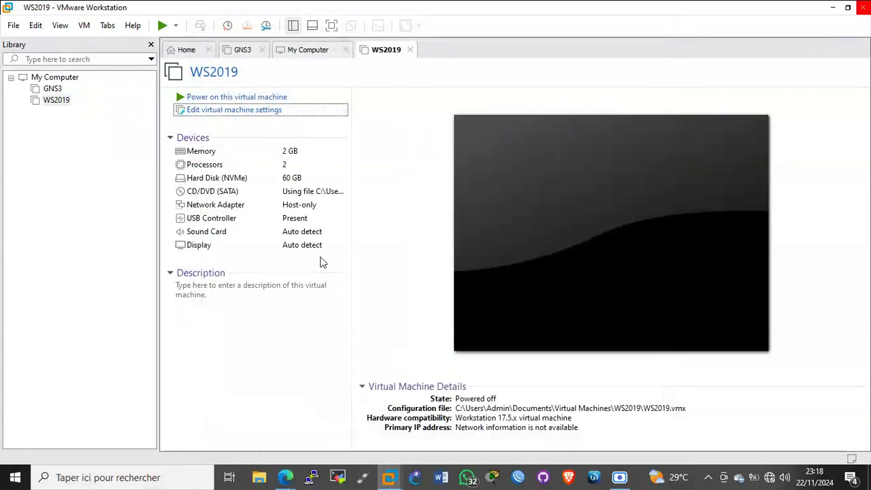
Step: Power on the WS2019 virtual machine and boot it from the installation DVD
click(258, 98)
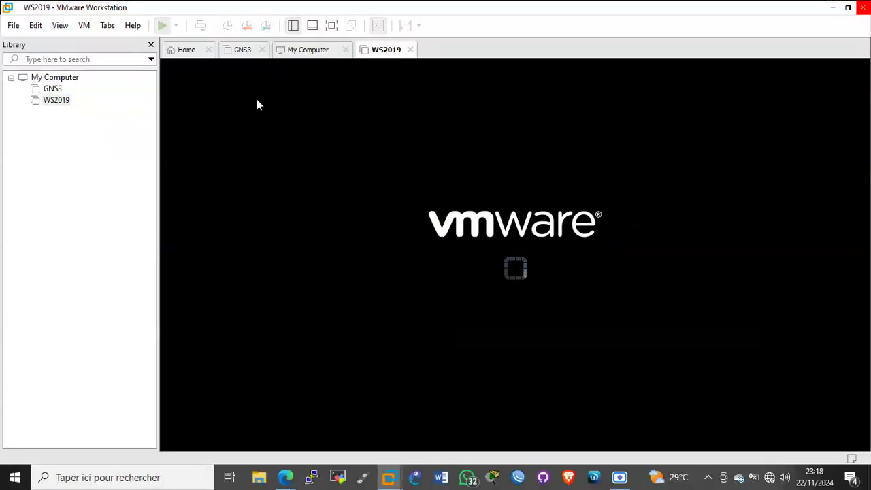
click(333, 205)
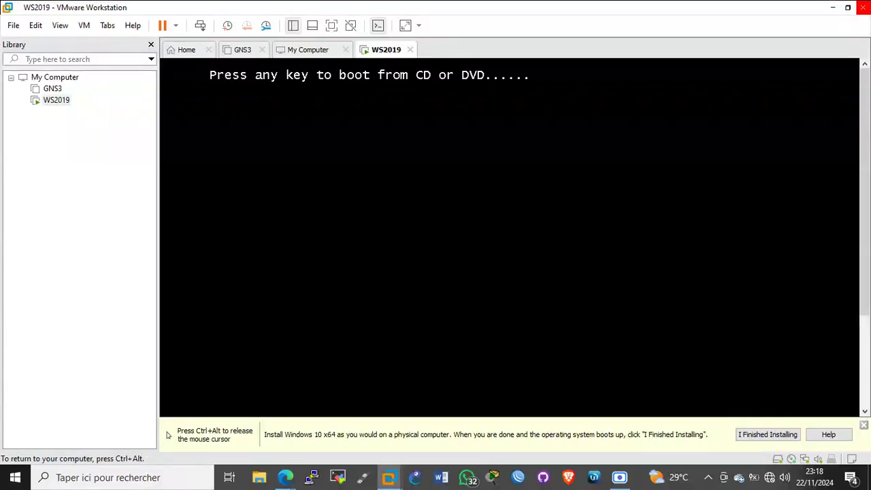
key(Return)
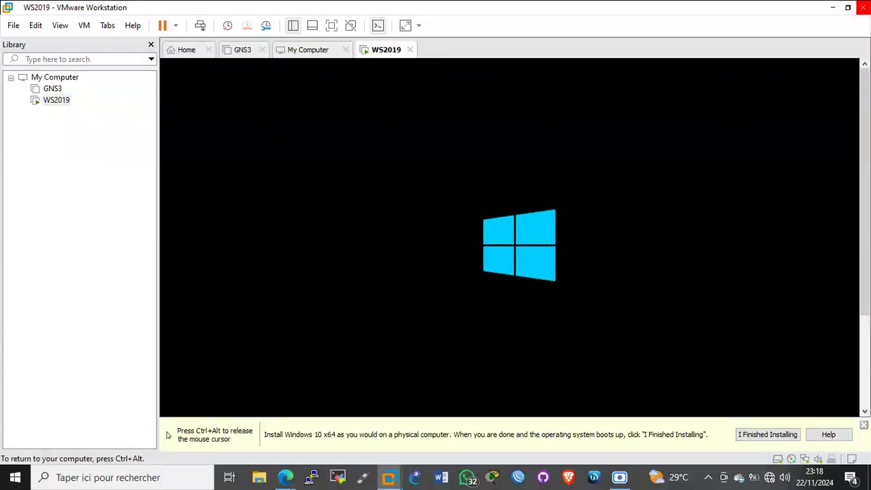
Step: Dismiss the operating system installation reminder and show the WS2019 virtual machine in full screen
key(ctrl+alt)
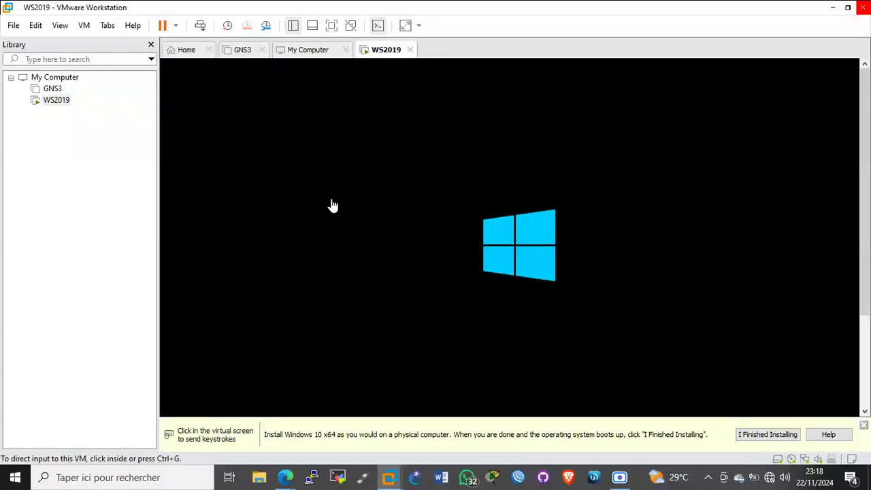
click(753, 435)
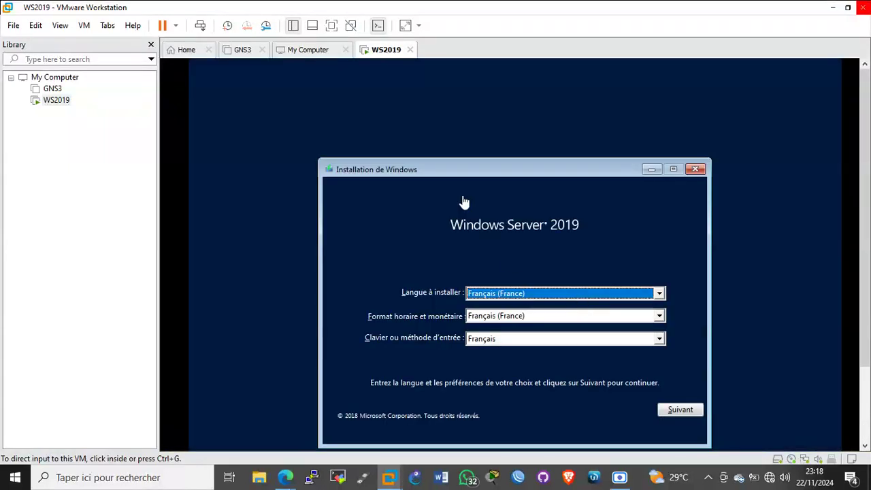
click(333, 27)
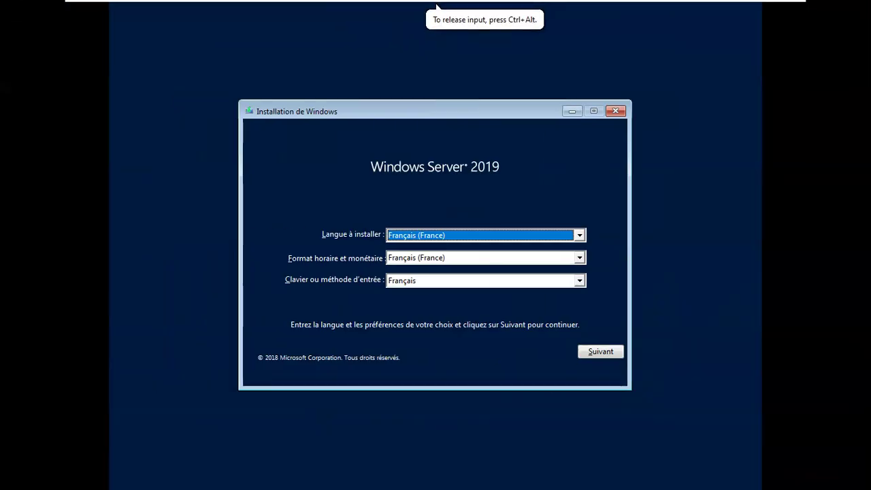
Step: Start the installation with the French language, format and keyboard settings, choosing Windows Server 2019 Datacenter (expérience de bureau)
click(600, 352)
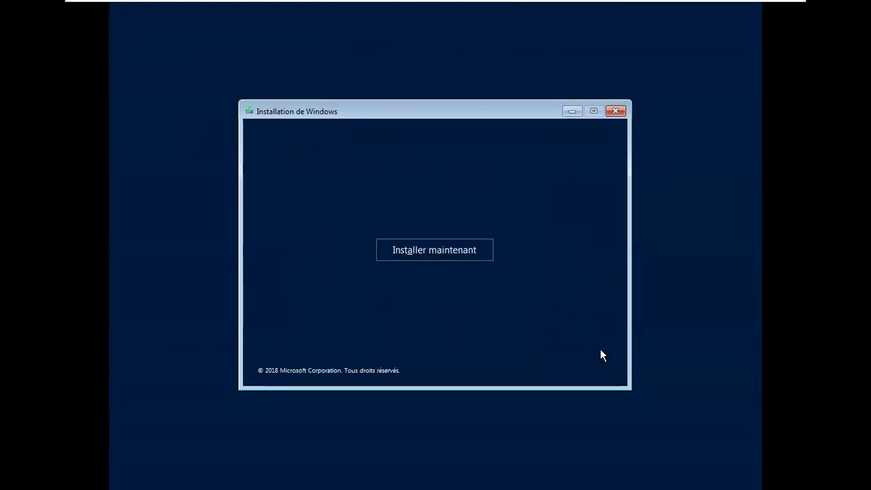
click(453, 251)
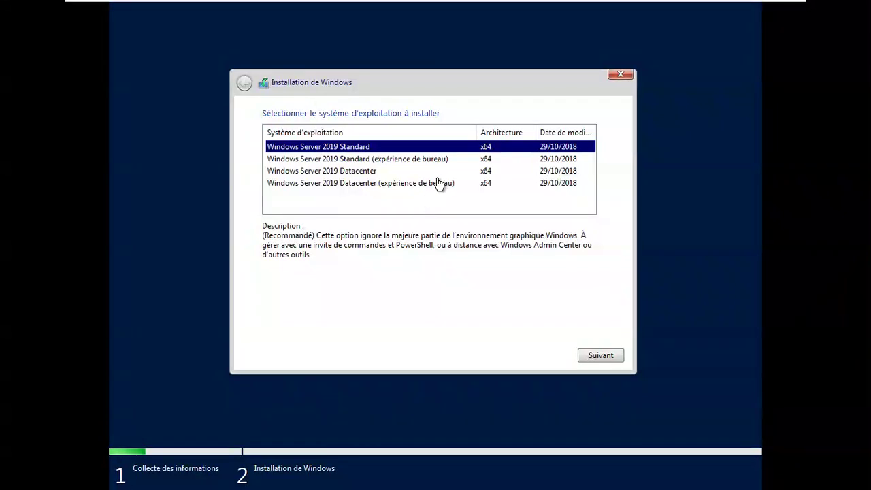
click(438, 183)
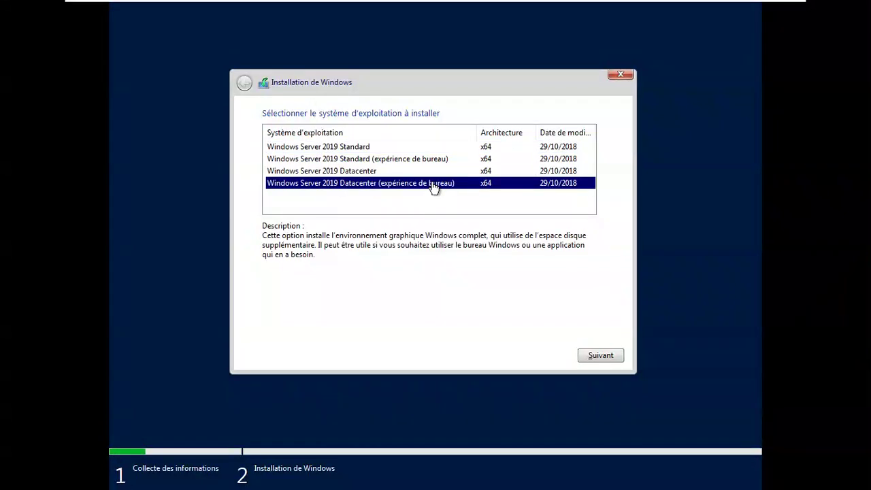
click(590, 356)
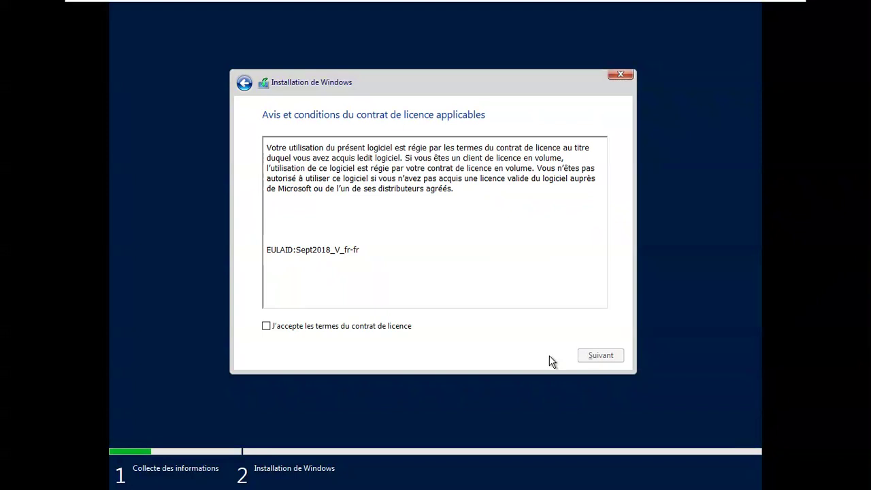
Step: Accept the licence terms and run a custom installation on the unallocated 60 GB space of Lecteur 0, including the restart
click(314, 330)
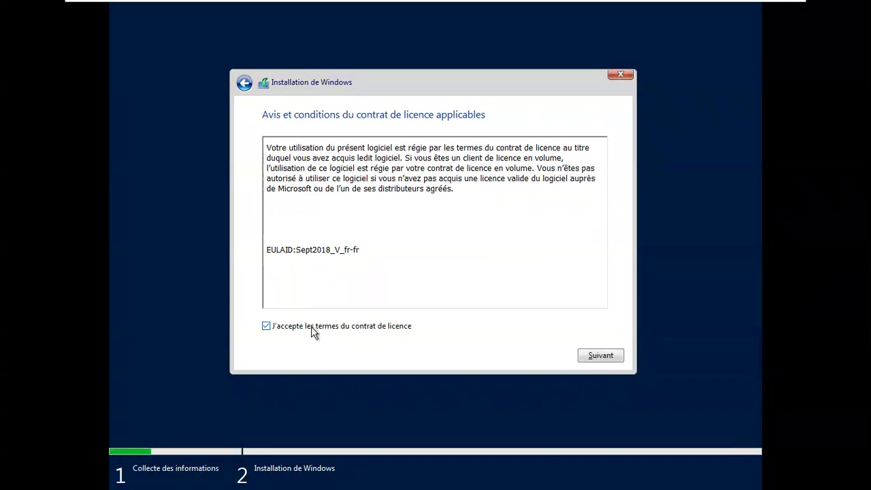
click(591, 355)
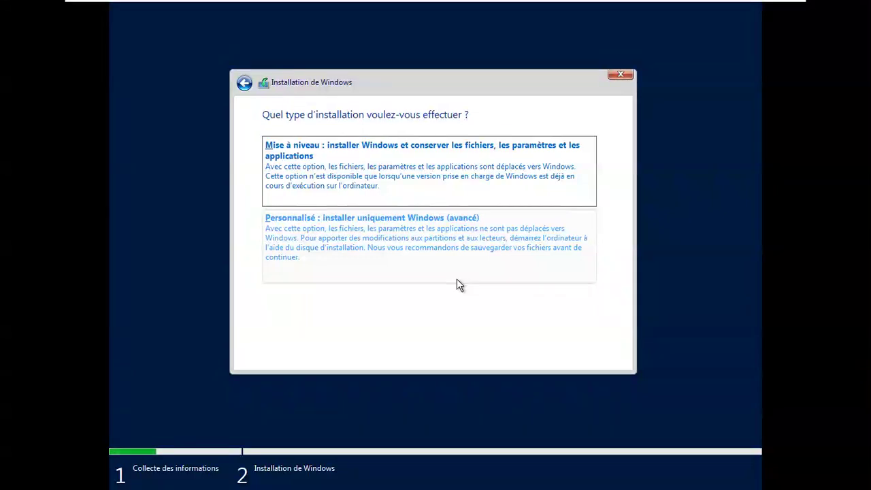
click(401, 236)
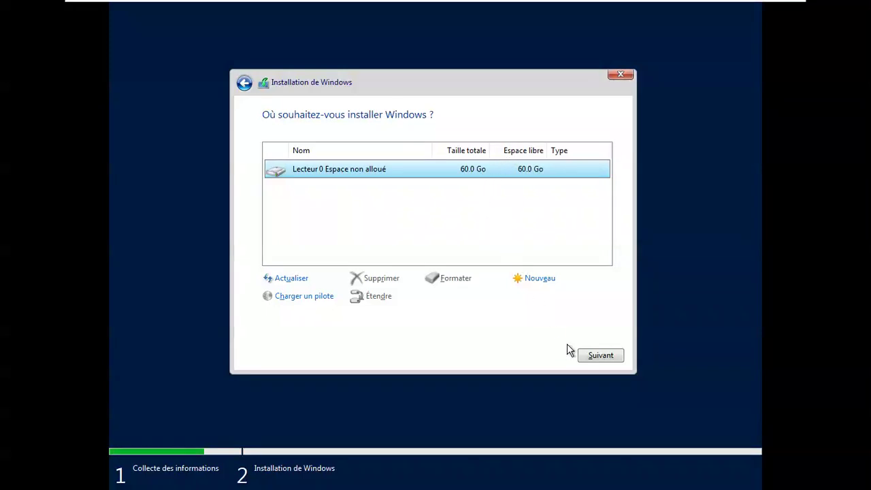
click(587, 353)
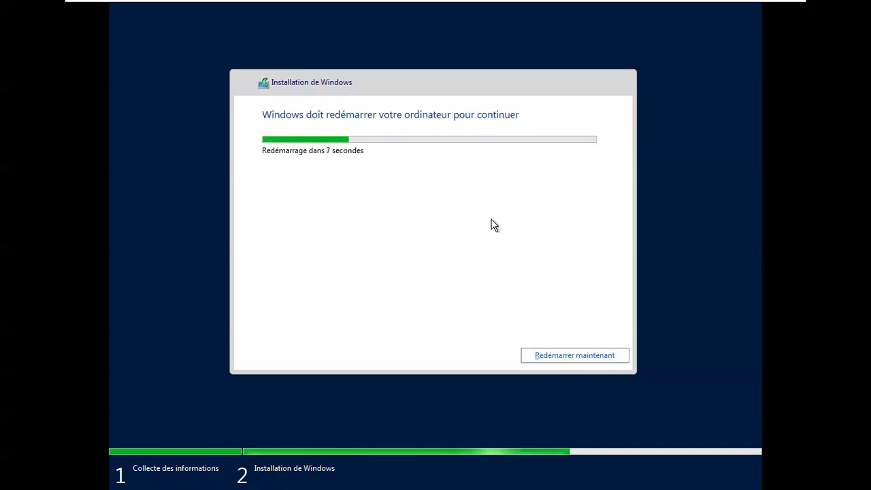
click(568, 357)
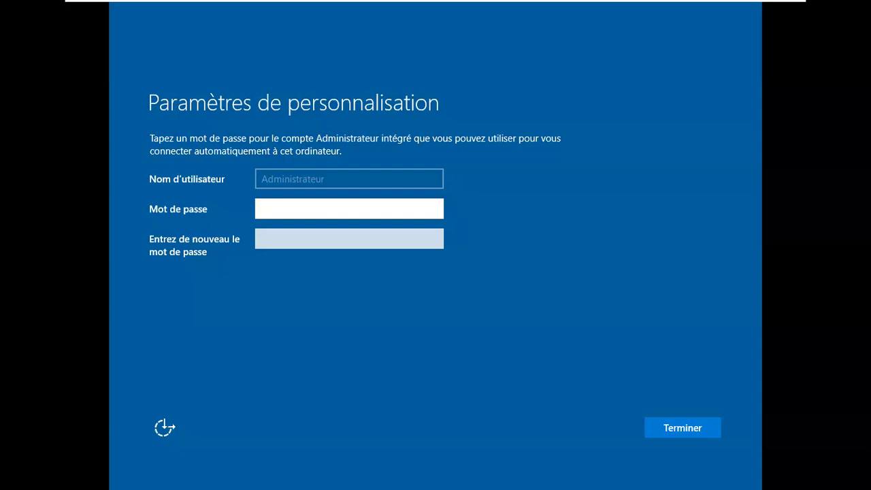
Step: Set and confirm the password of the built-in Administrateur account, and finish the customization settings
text(a••••••a•••••)
key(Tab)
text(•)
text(••••)
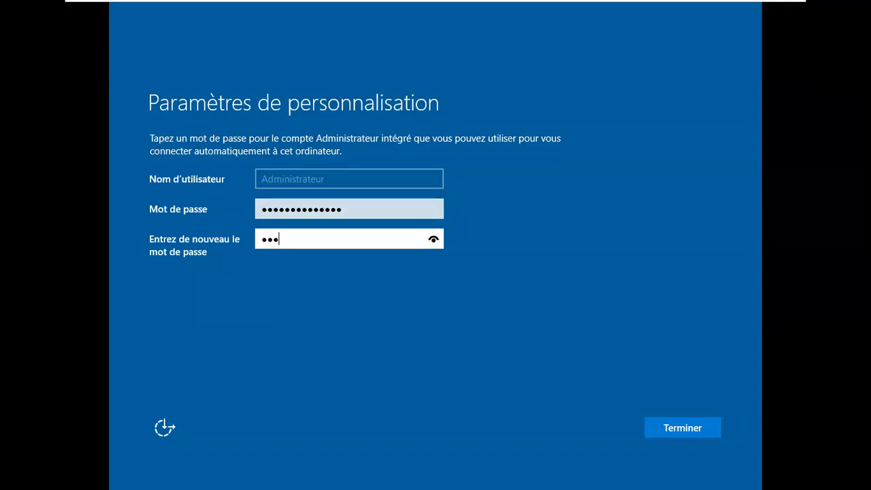
text(••••••••)
click(661, 432)
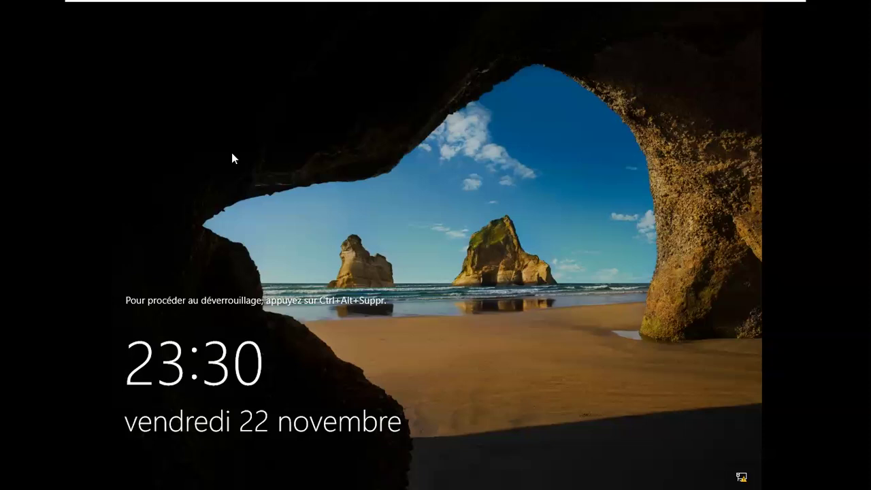
Step: Send Ctrl+Alt+Del to the virtual machine and sign in as Administrateur with the account password
mouse_move(272, 6)
mouse_move(219, 4)
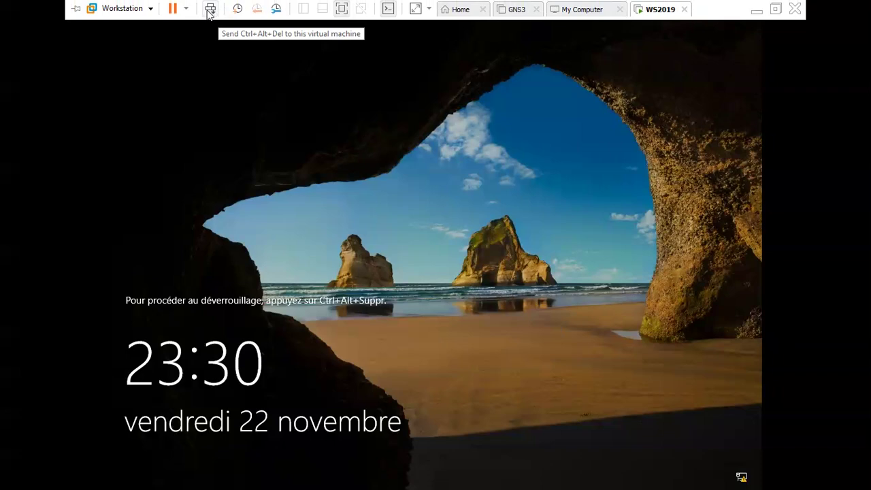
click(209, 10)
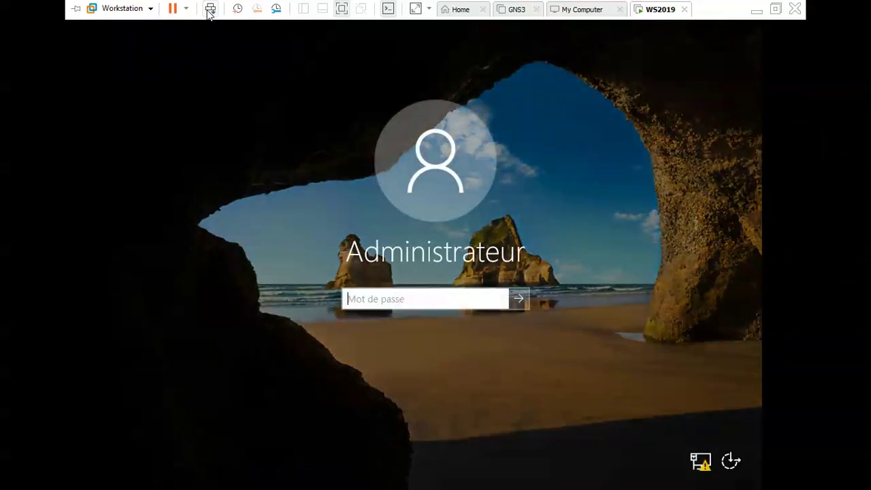
click(427, 300)
text(••)
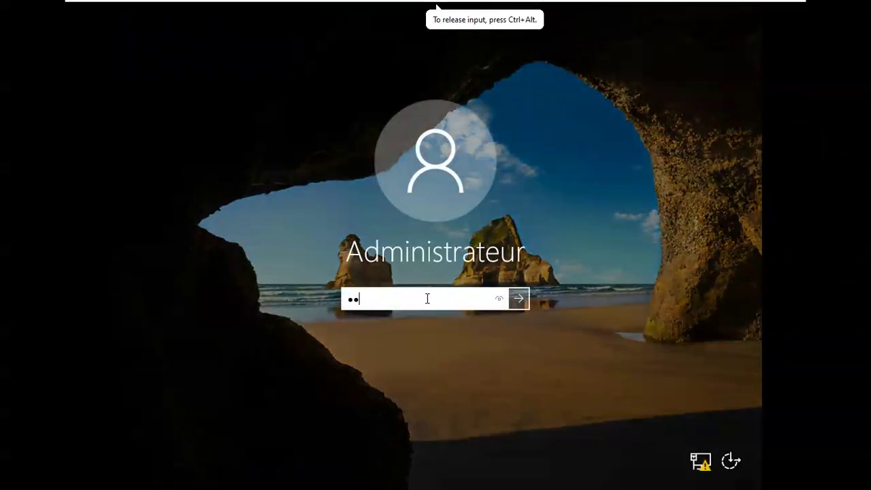
text(••••••••••••)
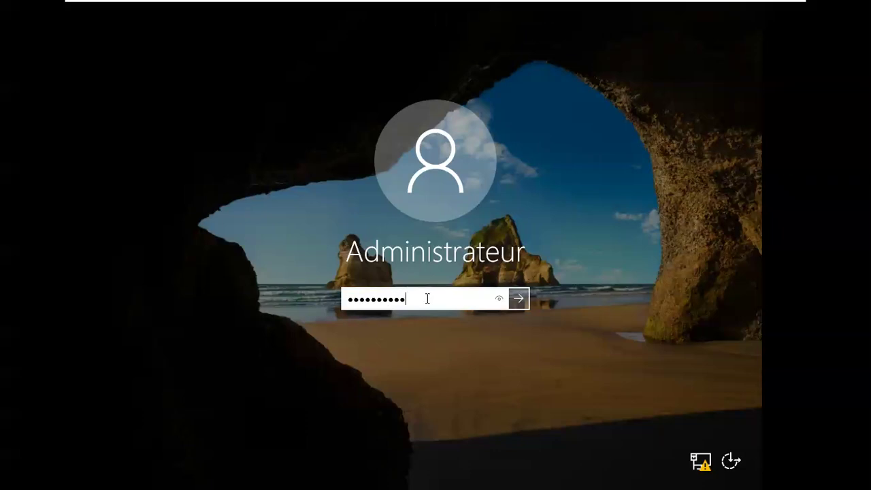
key(Return)
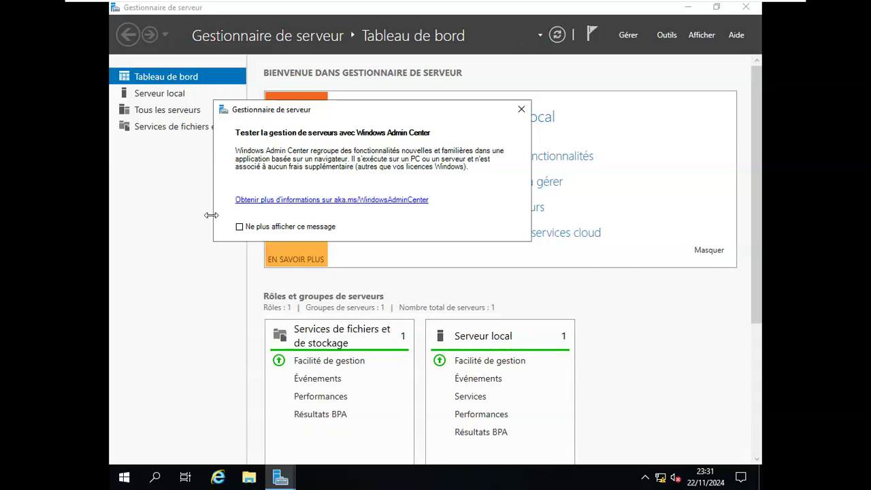
Step: Dismiss the Windows Admin Center message with Ne plus afficher ce message selected, and close Server Manager
click(239, 230)
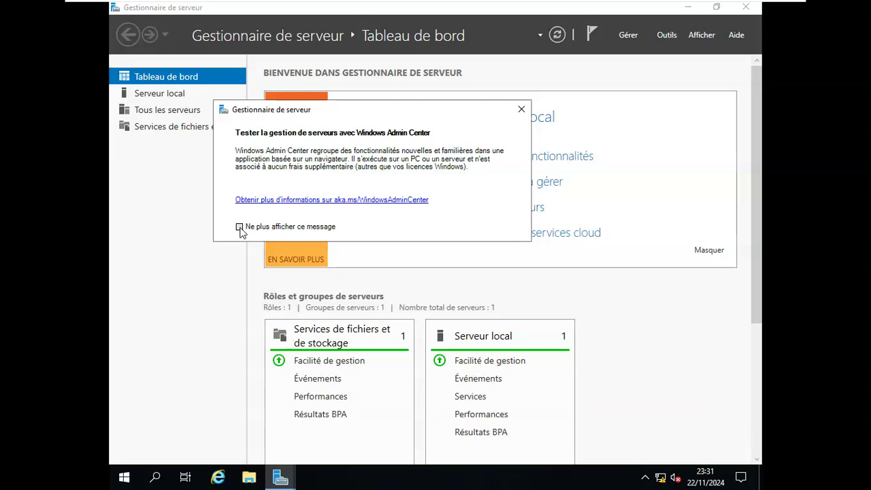
click(522, 110)
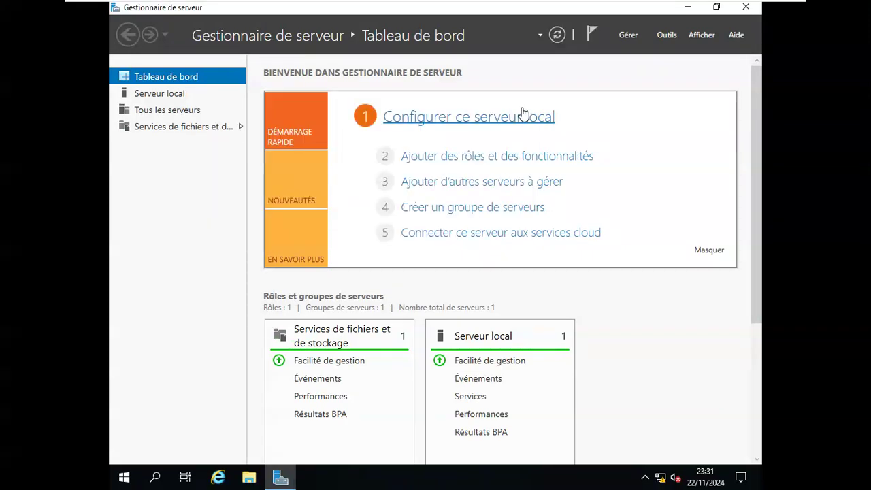
click(741, 12)
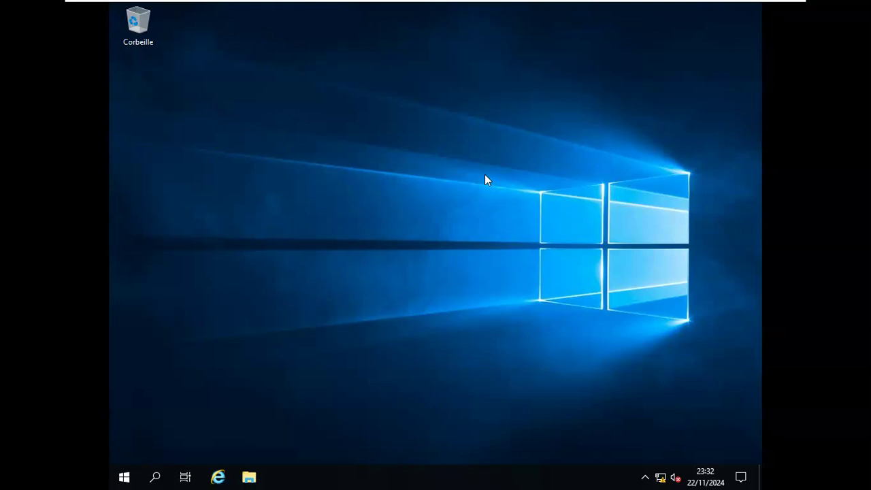
Step: Leave full screen, release the mouse from the guest and start the VMware Tools installation for WS2019
mouse_move(273, 4)
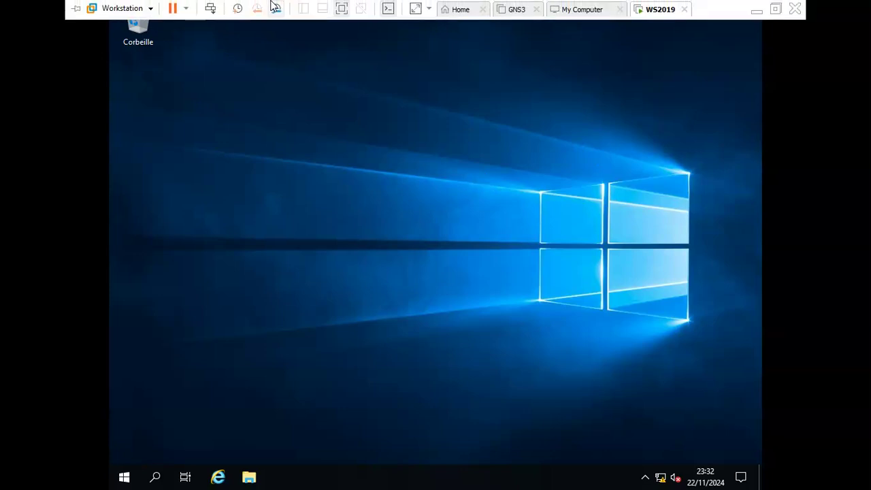
click(340, 9)
click(363, 62)
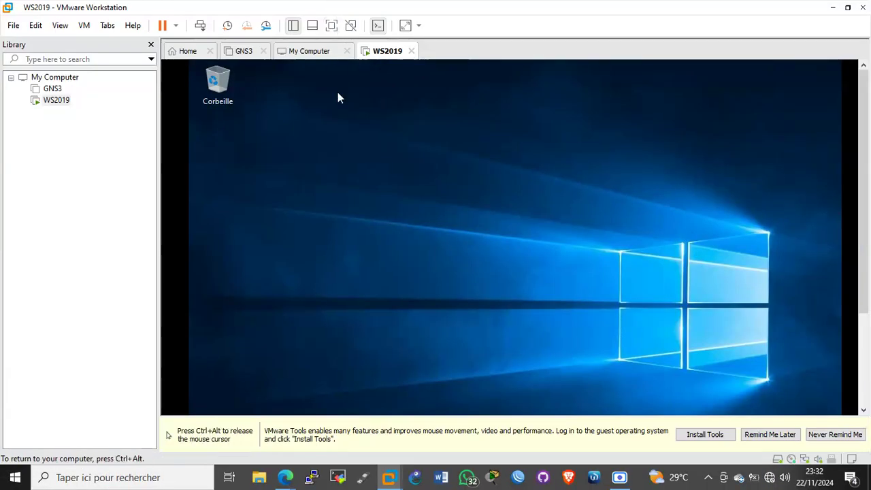
key(ctrl+alt)
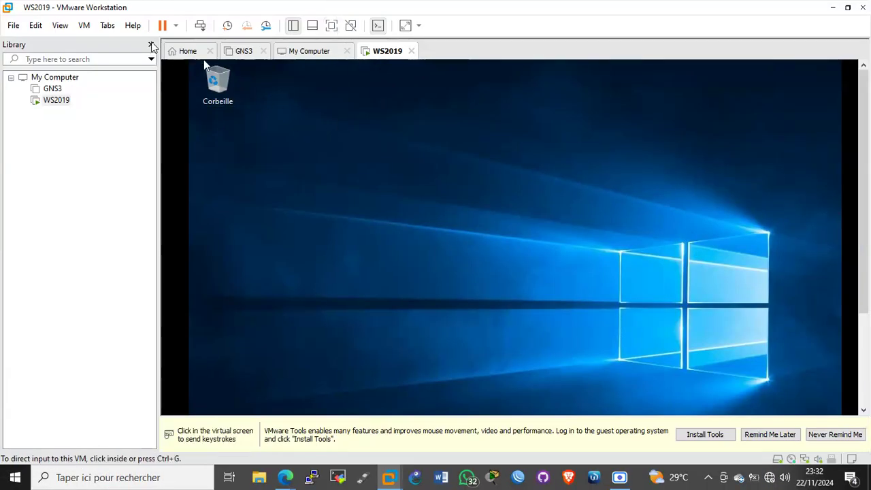
click(84, 26)
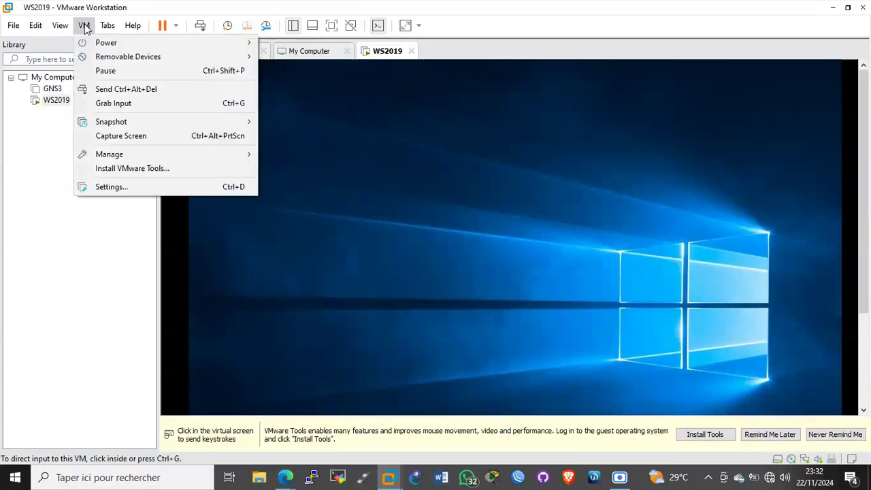
click(151, 171)
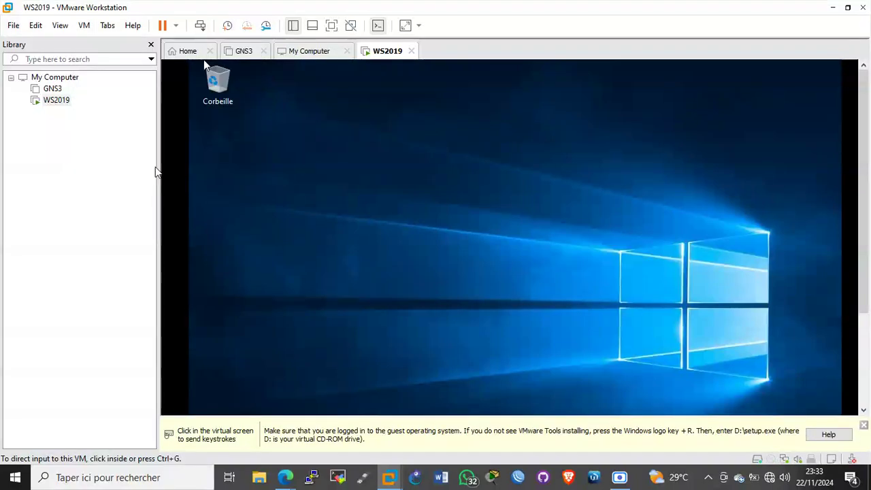
Step: Return the guest to full screen and launch the VMware Tools setup from the DVD drive (D:) in Ce PC
click(331, 27)
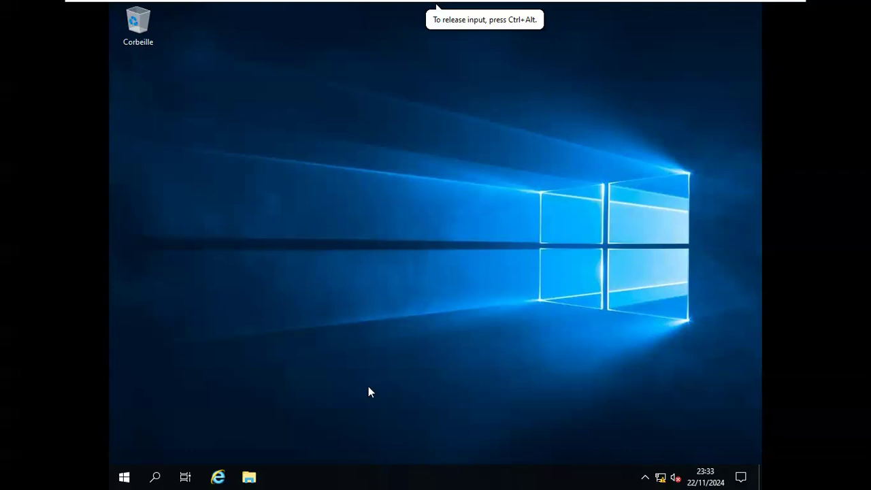
key(super)
click(607, 340)
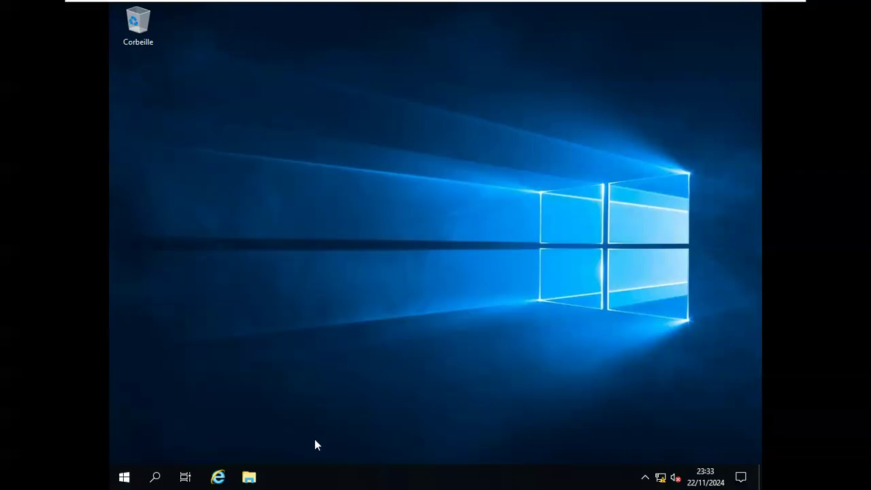
click(250, 479)
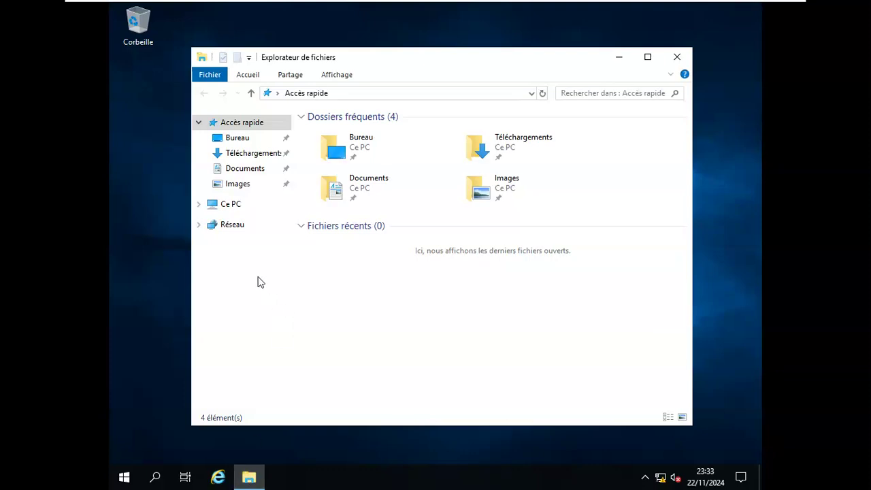
click(231, 205)
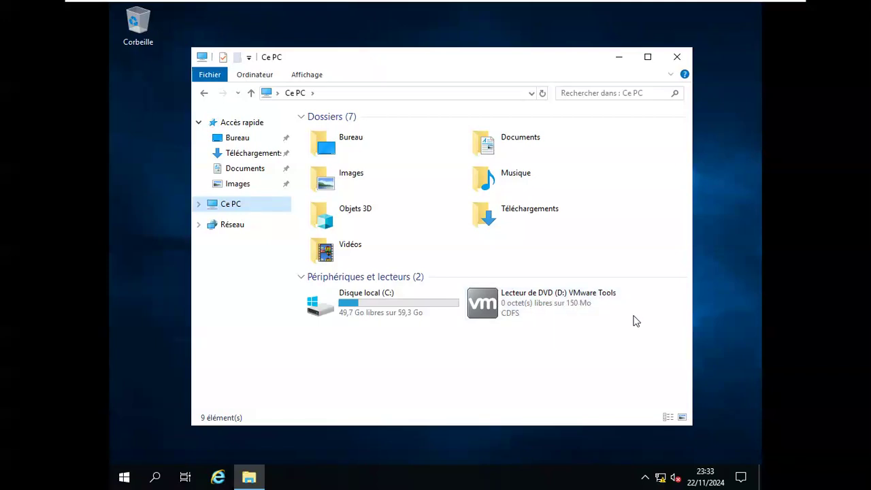
double_click(538, 305)
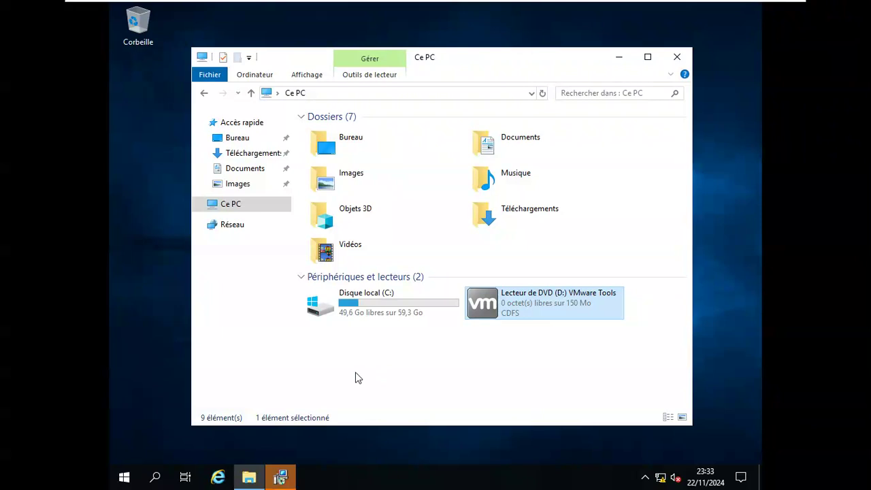
Step: Bring up the VMware Tools installation wizard and install the tools with the Typique installation type
click(281, 478)
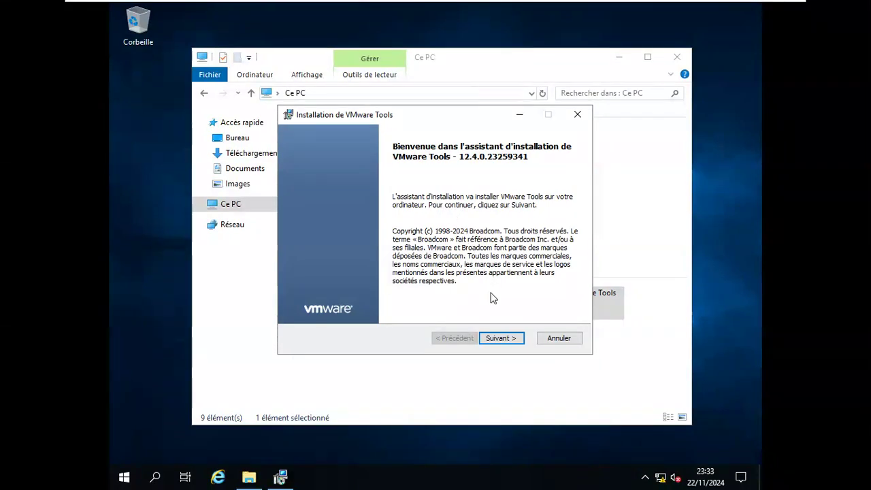
click(502, 339)
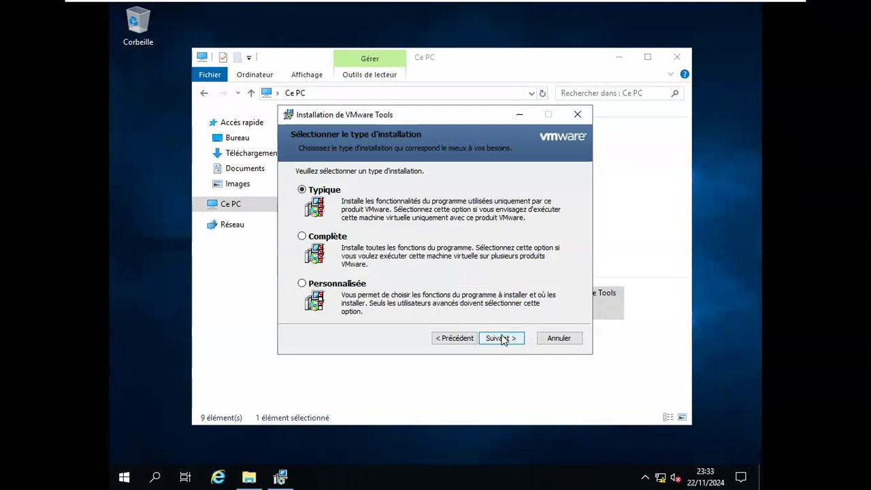
click(502, 338)
click(503, 338)
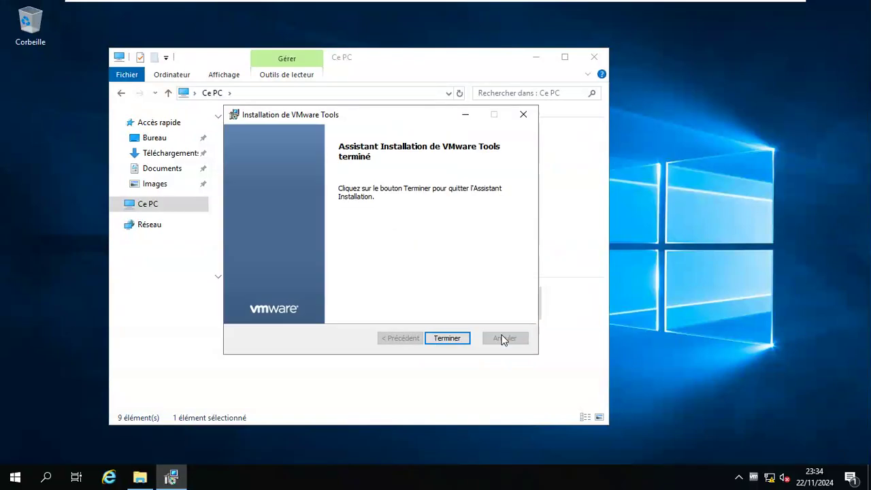
Step: Finish the VMware Tools installation wizard and accept restarting the guest immediately
click(449, 339)
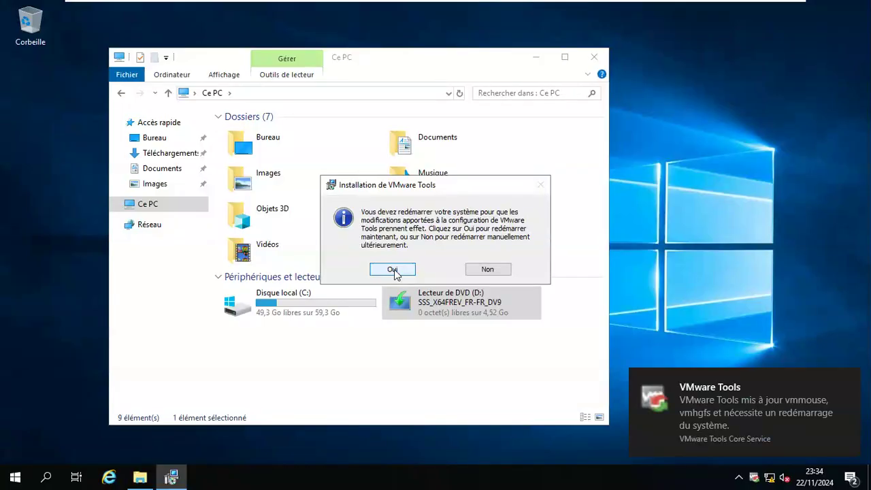
click(393, 270)
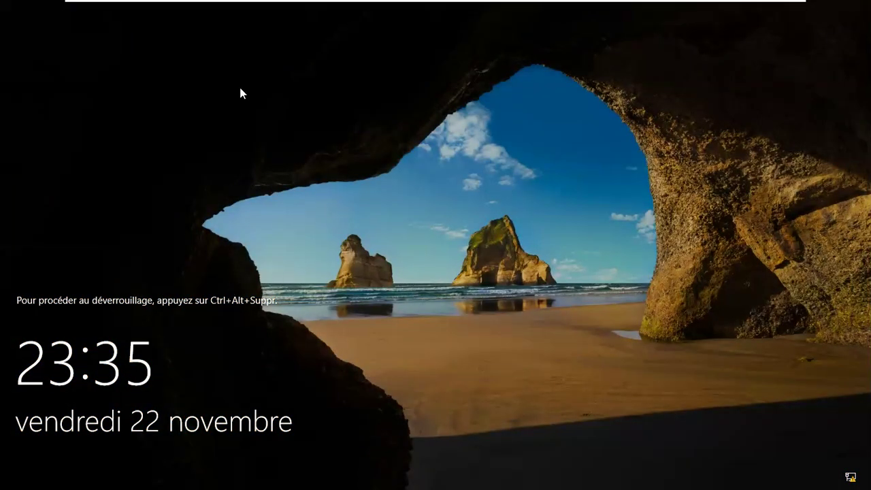
Step: Send Ctrl+Alt+Del to the WS2019 guest and sign in as Administrateur with the account password
mouse_move(177, 4)
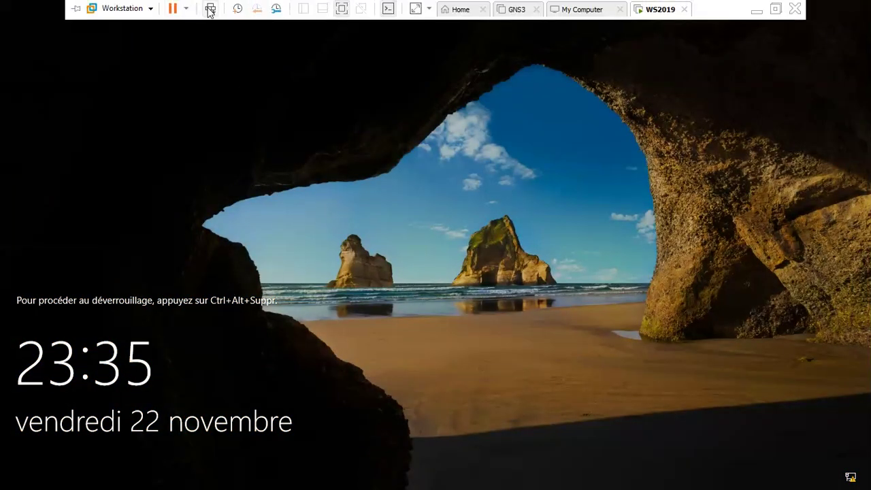
click(210, 10)
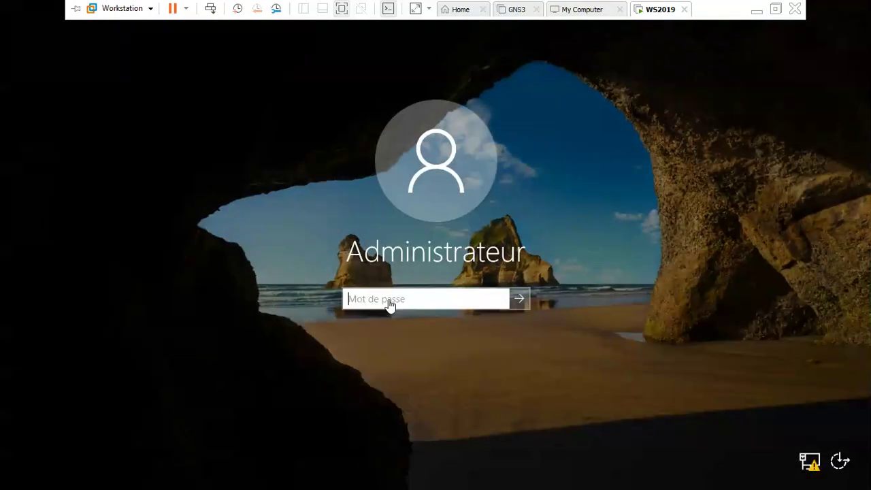
text(•••••)
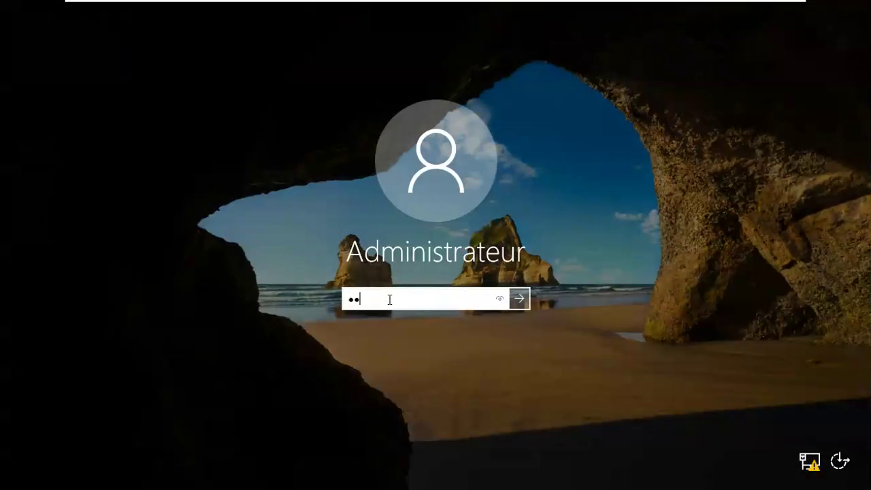
text(••••••••)
key(Return)
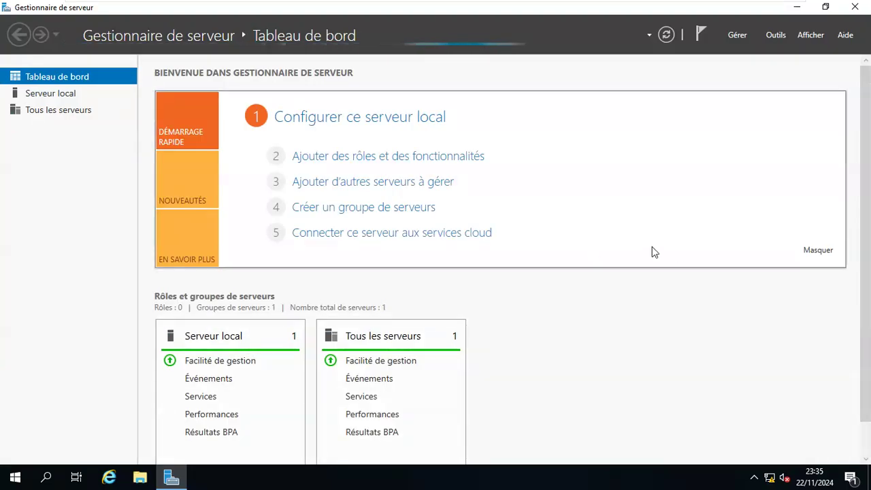
Step: Minimize Server Manager and take the WS2019 virtual machine out of full screen
scroll(868, 158, down, 1)
scroll(869, 157, up, 1)
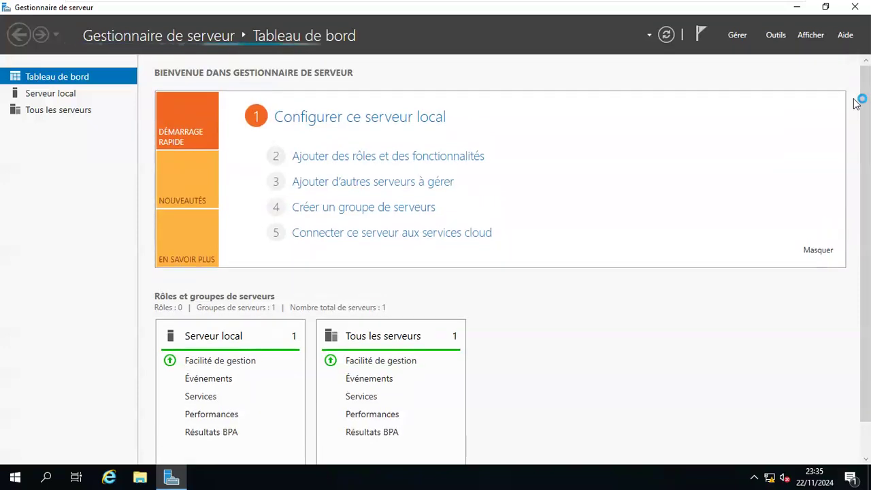
click(798, 8)
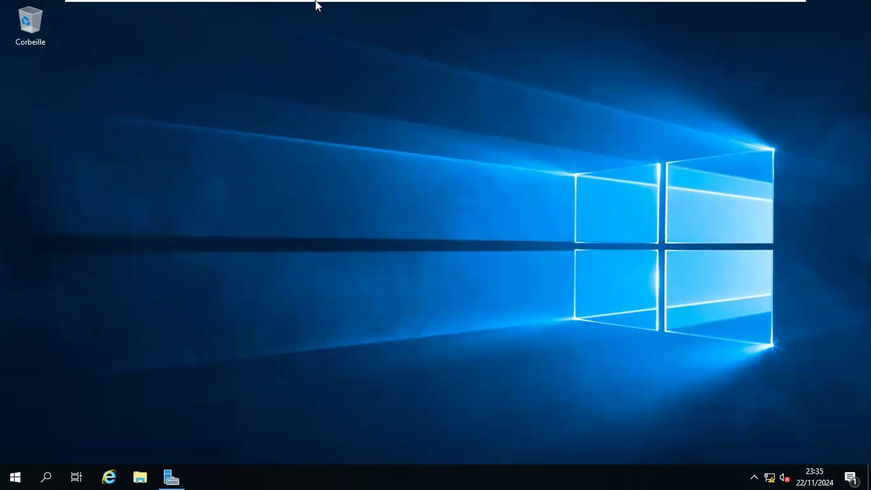
mouse_move(317, 5)
click(343, 9)
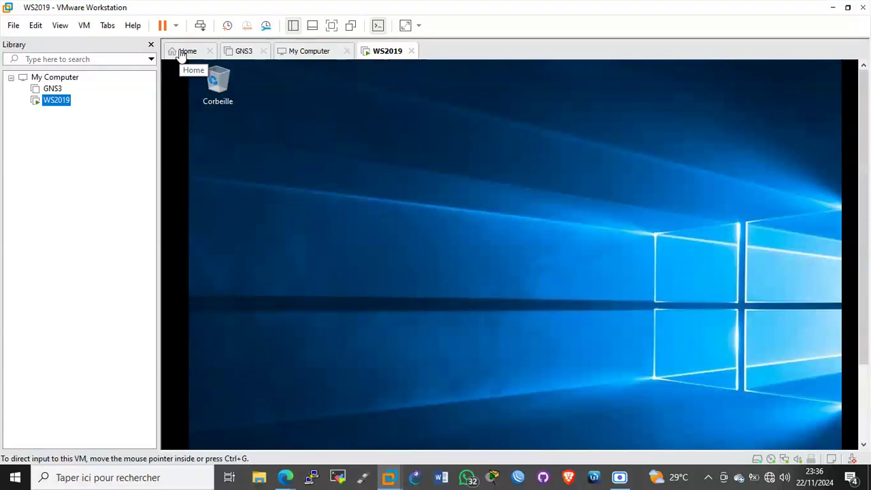
Step: Start a new Custom virtual machine with Workstation 17.5.x compatibility, the operating system installed later and Windows 10 x64 as guest
click(15, 26)
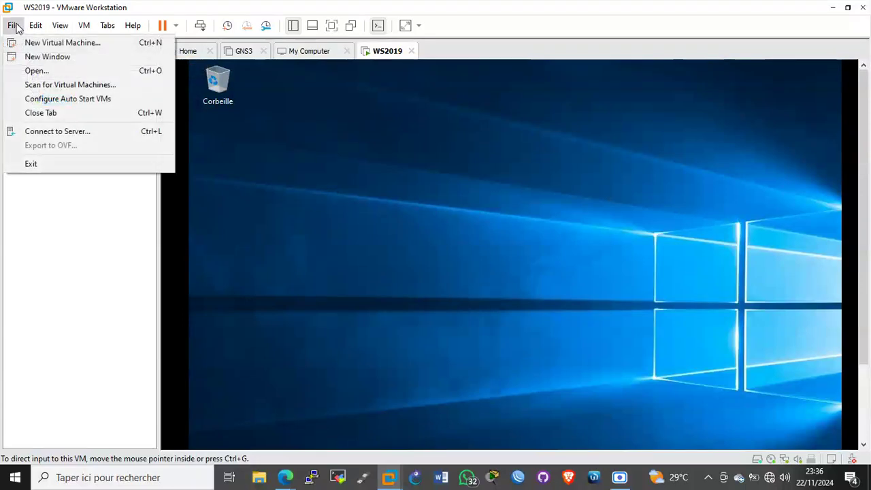
click(67, 47)
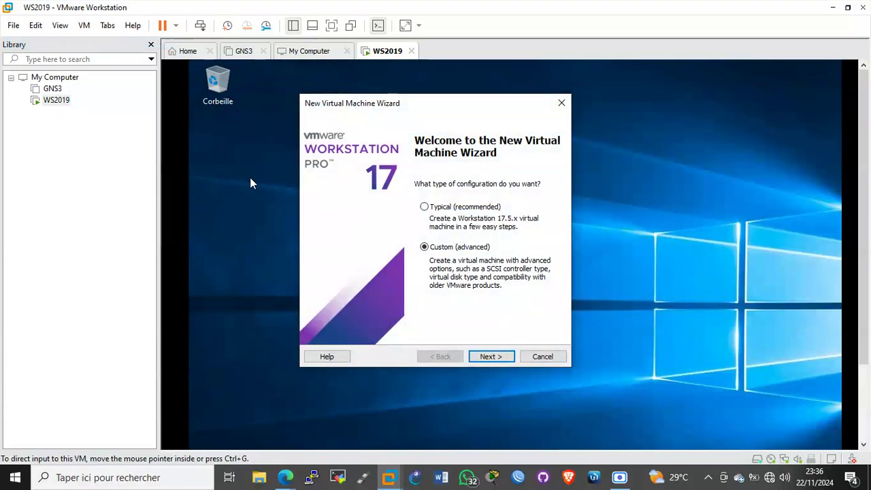
click(483, 358)
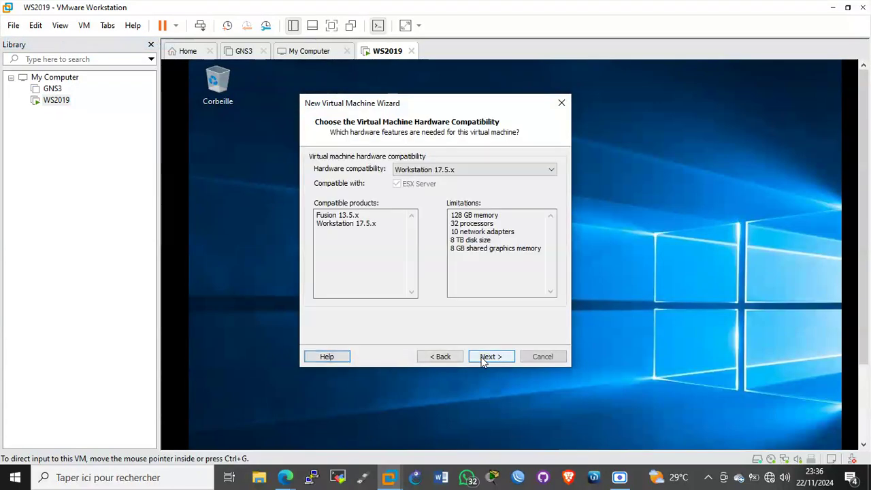
click(482, 359)
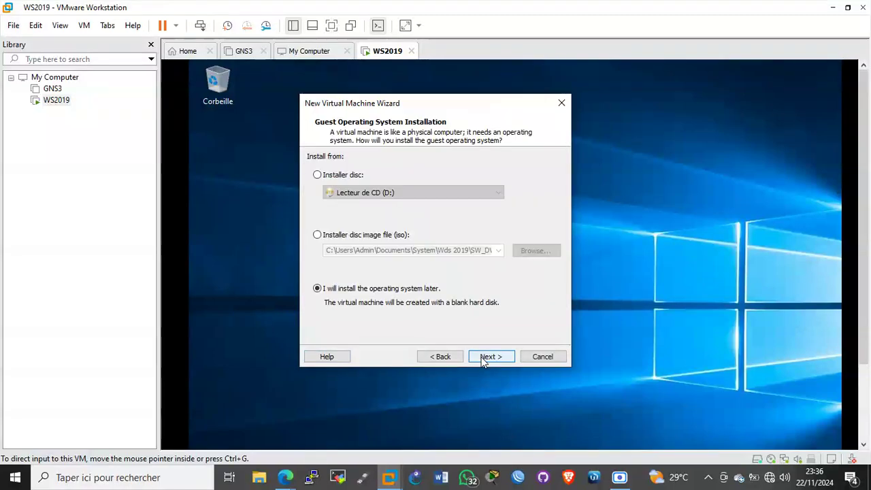
click(482, 359)
click(483, 358)
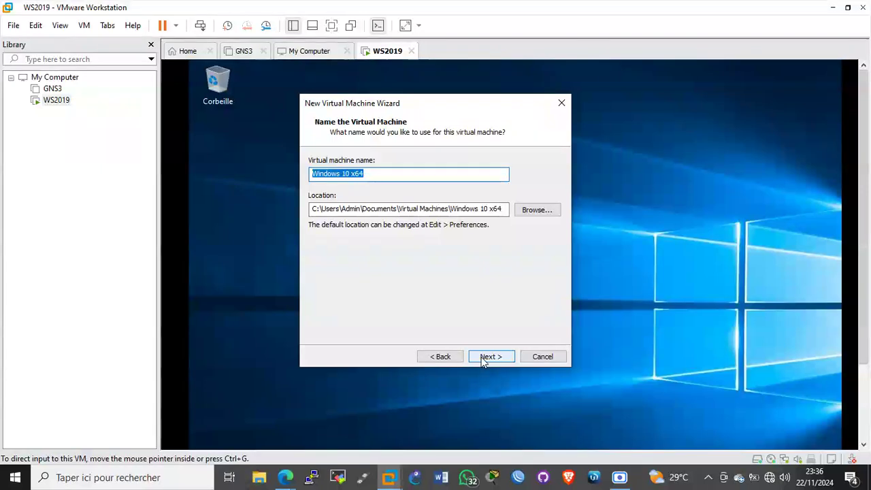
Step: Name the new virtual machine Client and continue with its default storage location
text(W10)
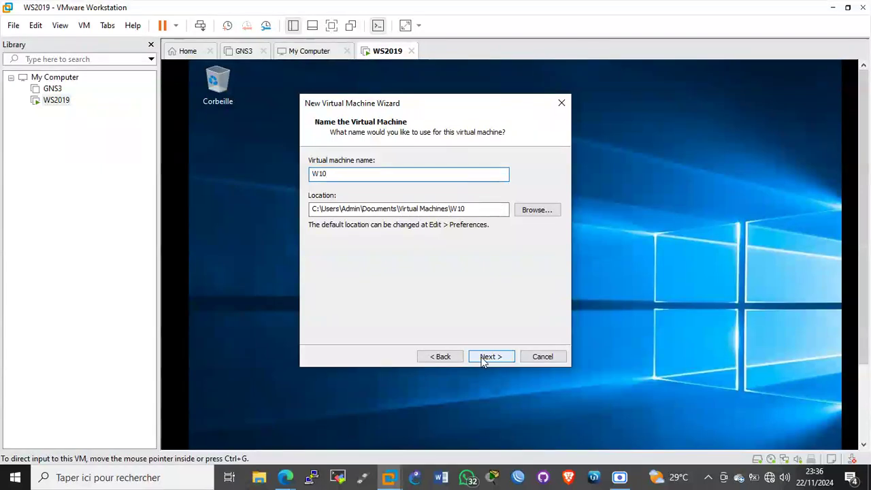
key(BackSpace)
key(BackSpace)
key(BackSpace)
text(Client)
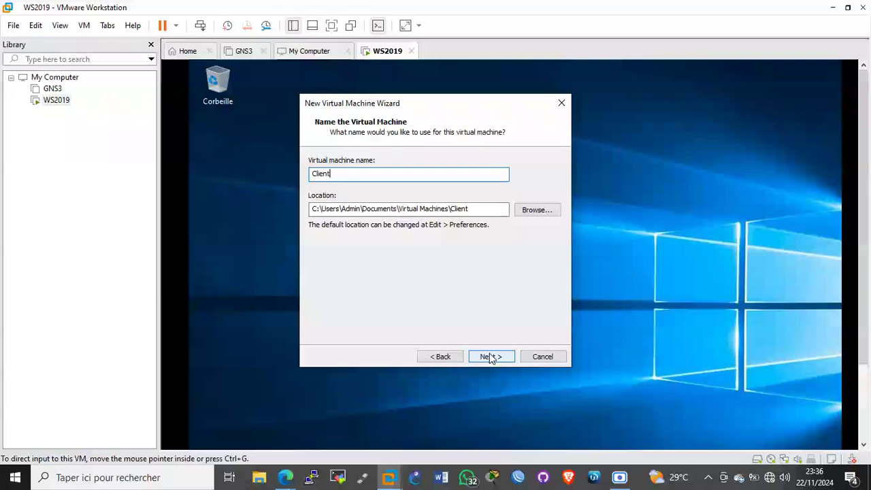
click(490, 356)
Step: Keep 2 processors with 1 core each and the default memory, and choose host-only networking for the Client machine
click(490, 357)
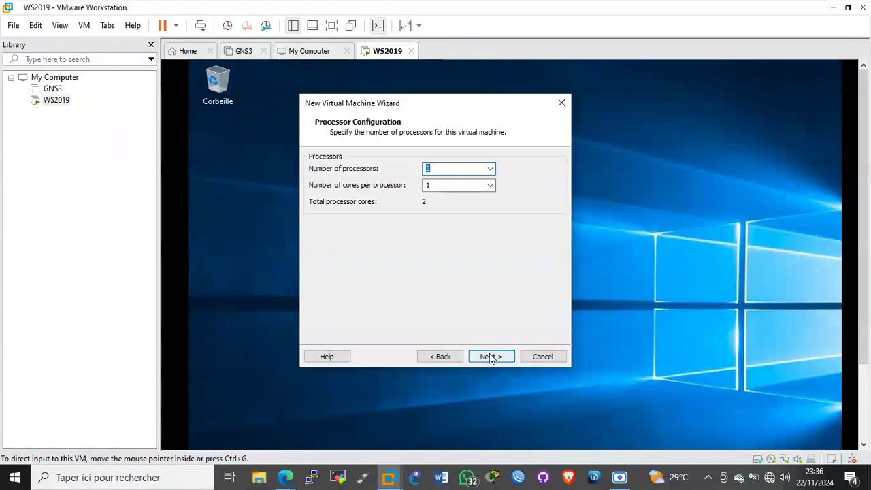
click(490, 356)
click(490, 357)
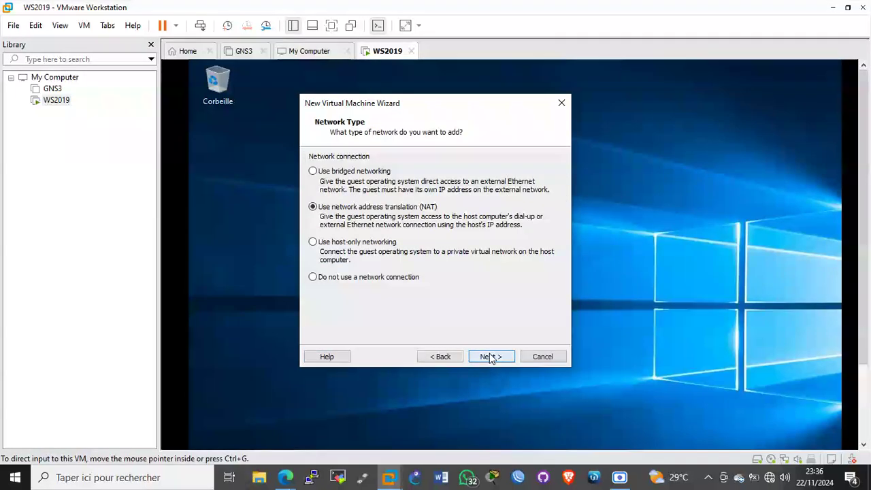
click(313, 243)
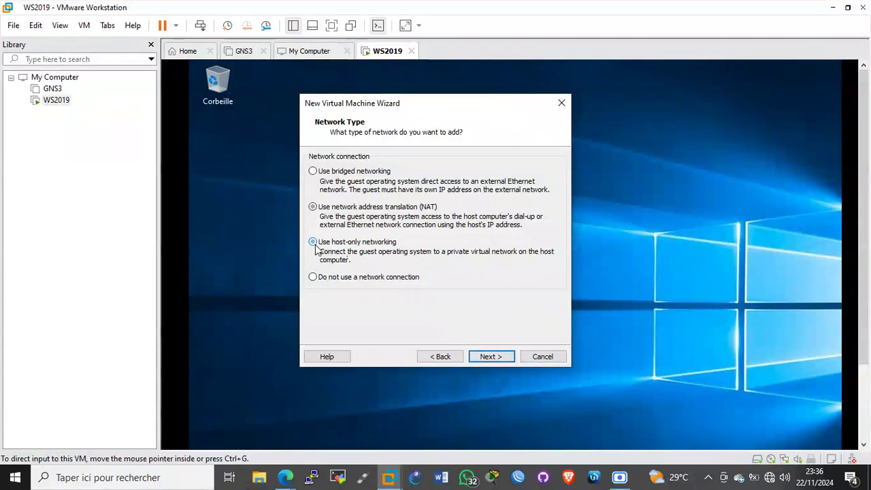
click(490, 356)
click(491, 356)
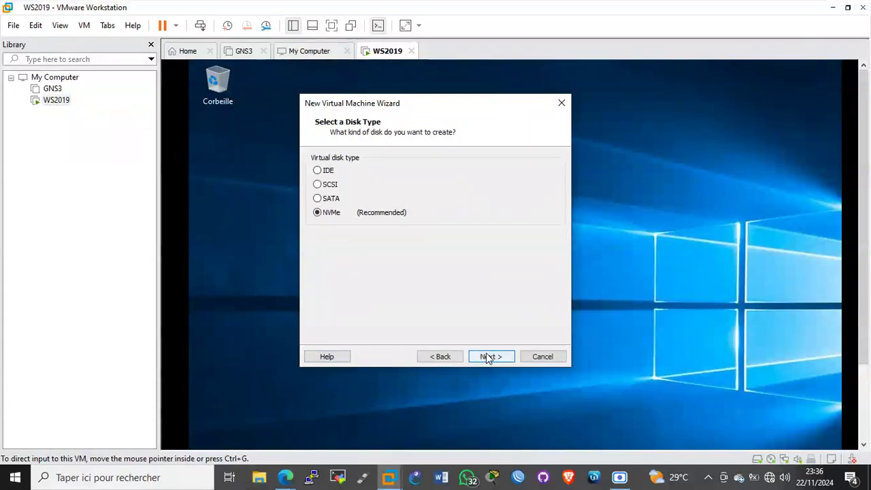
Step: Give the machine a 60 GB NVMe disk stored as a single file, Client.vmdk, and finish creating it
click(491, 357)
click(490, 356)
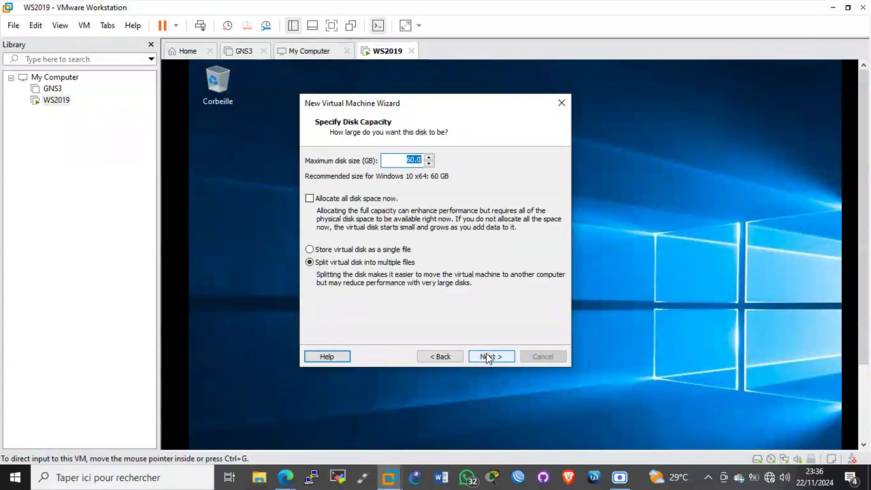
click(311, 250)
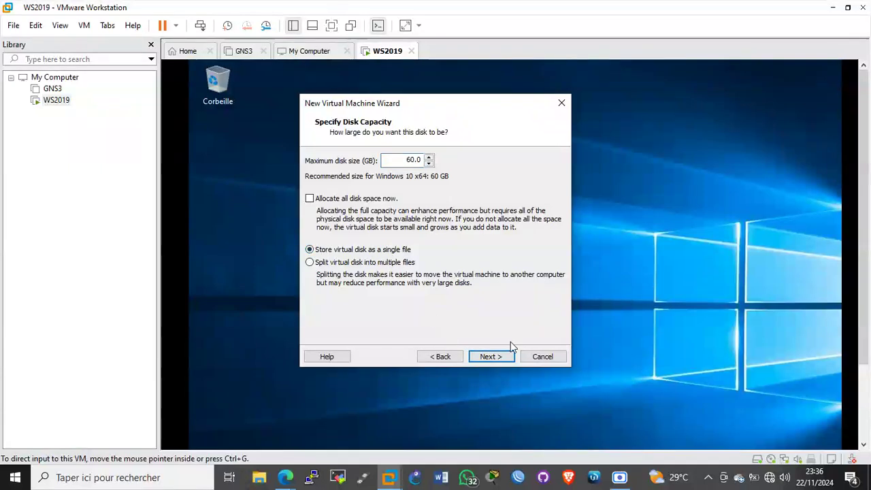
click(490, 357)
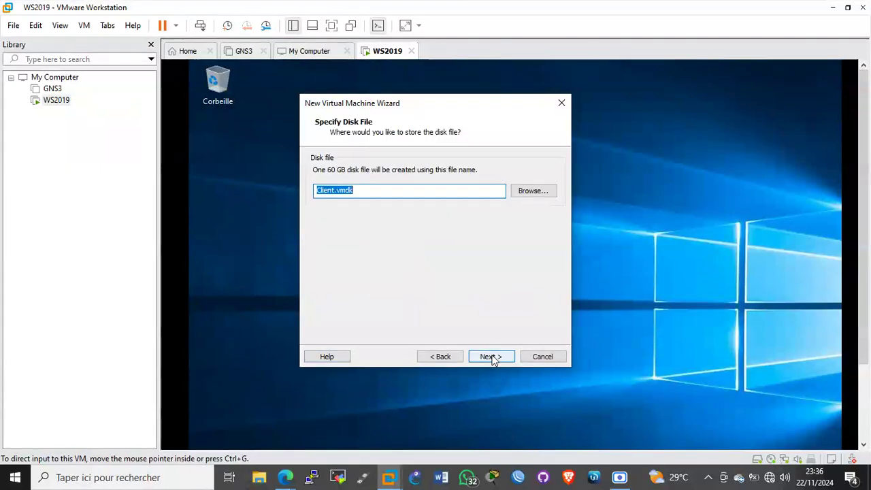
click(491, 358)
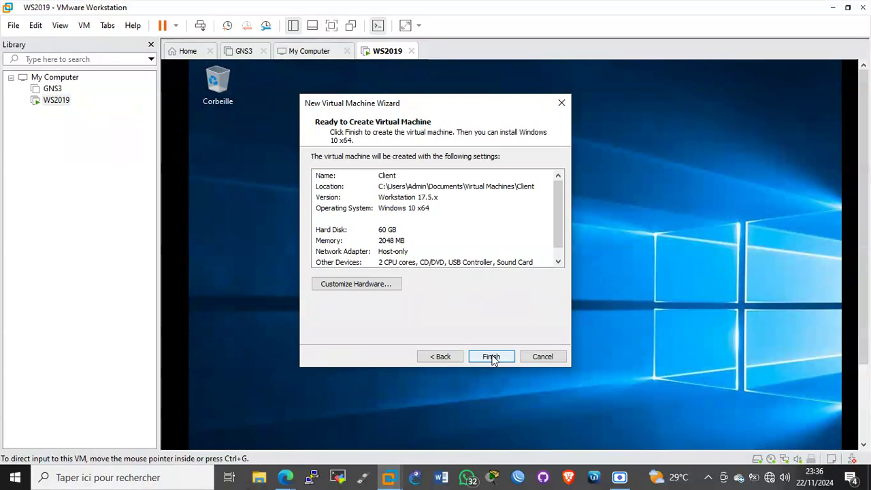
click(491, 357)
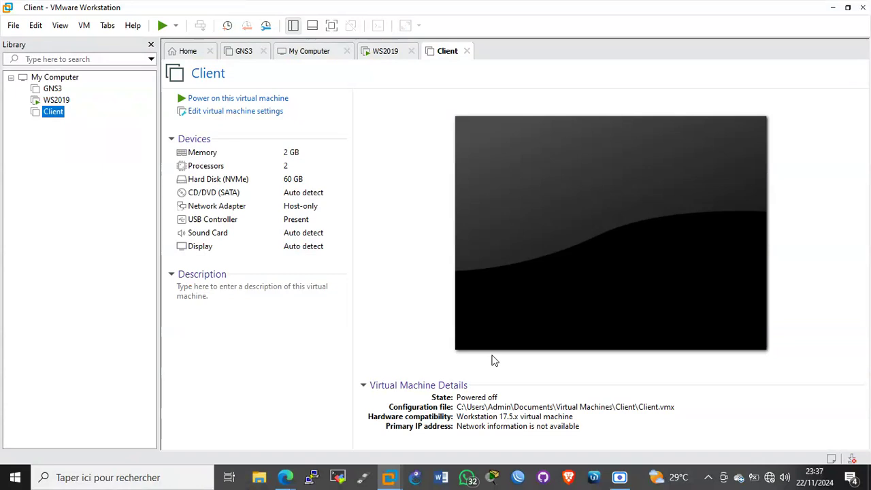
Step: Set the Client machine's CD/DVD drive to use the ISO image CCSA_X64FRE_FR-FR_DV5 from Documents\System
click(219, 116)
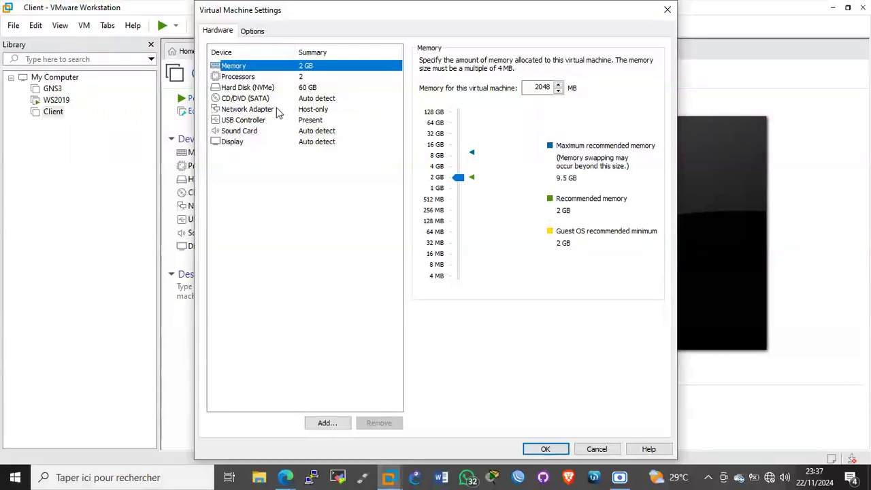
click(241, 101)
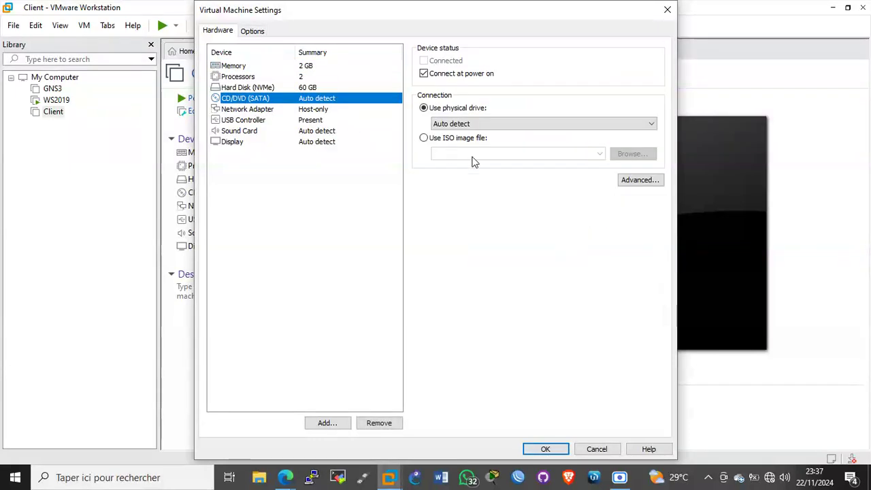
click(424, 138)
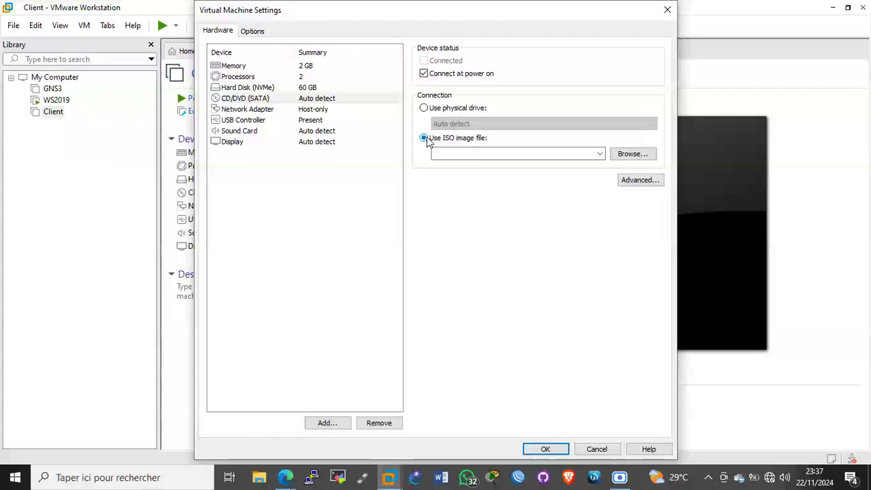
click(621, 155)
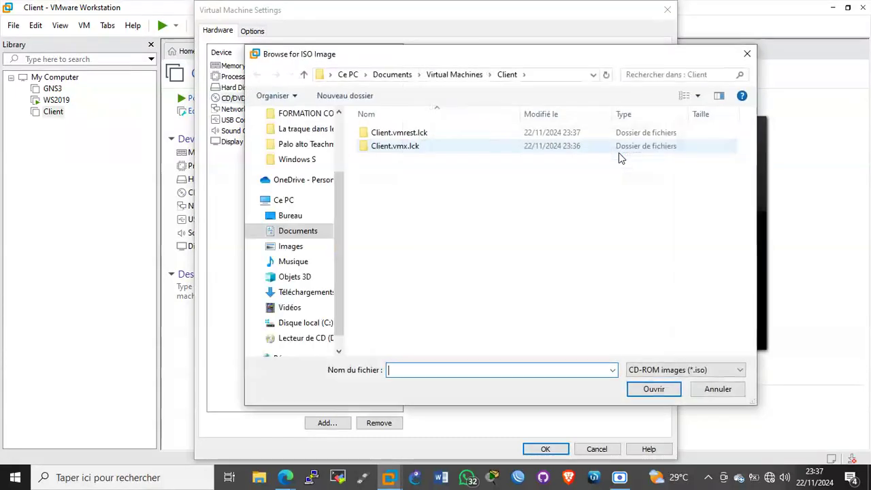
click(326, 234)
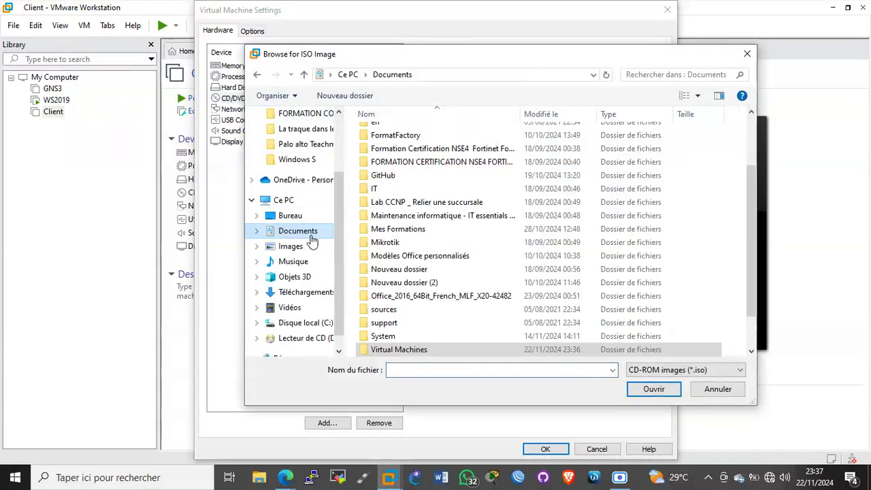
double_click(469, 335)
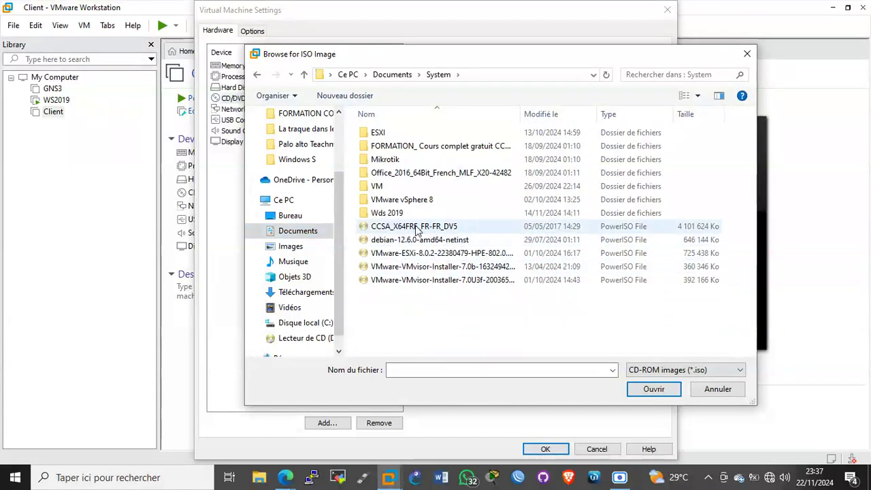
click(418, 227)
click(652, 391)
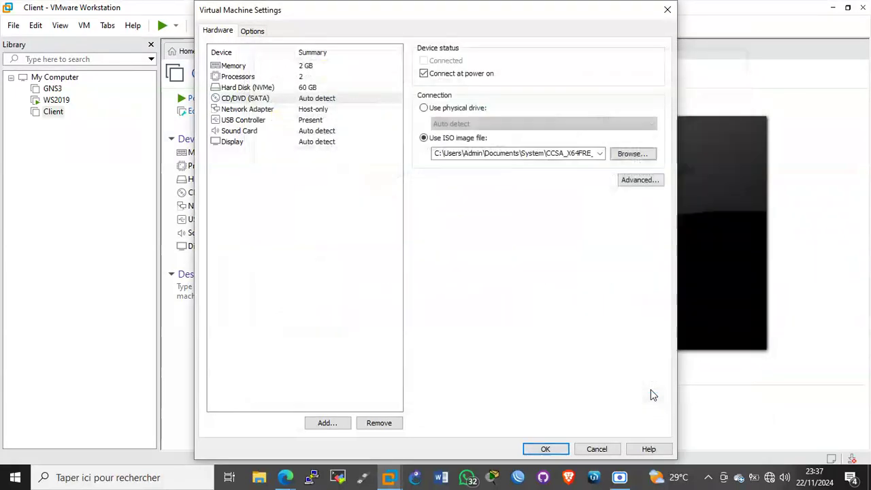
click(545, 449)
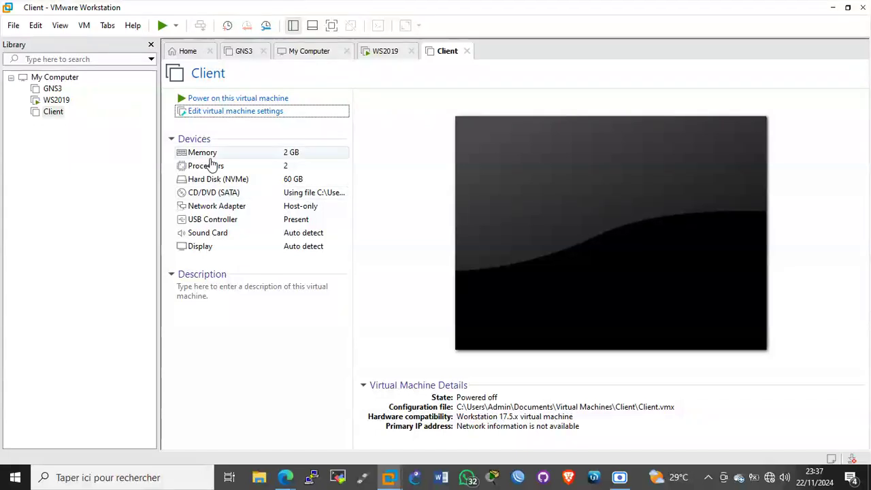
Step: Power on the Client virtual machine and show it in full screen
click(206, 98)
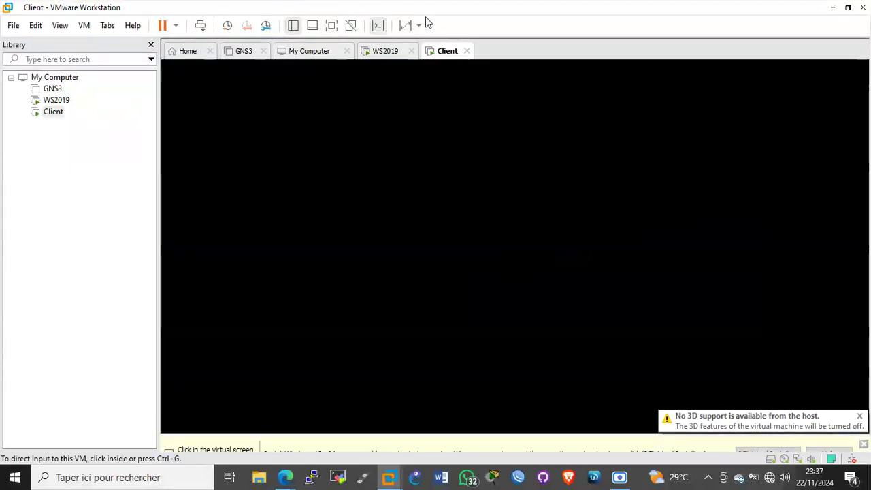
click(331, 25)
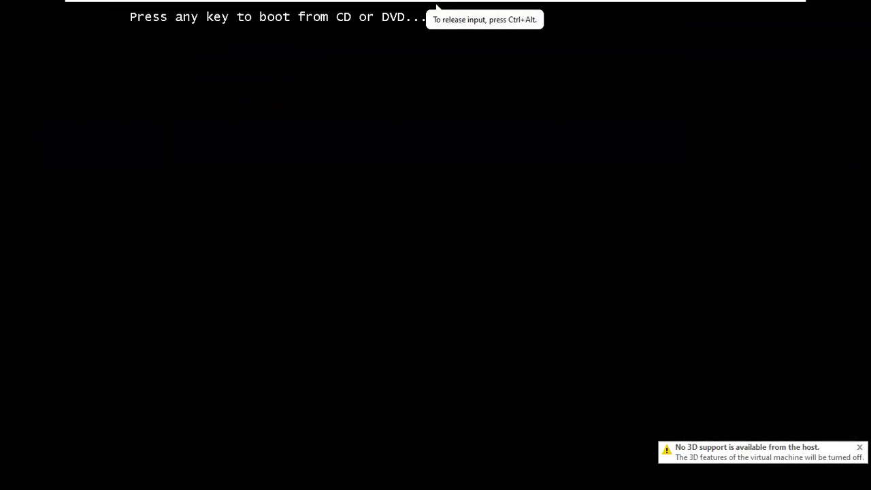
Step: Boot the Client machine from the installation disc, keep the French language and keyboard settings, and start the Windows installation
key(Return)
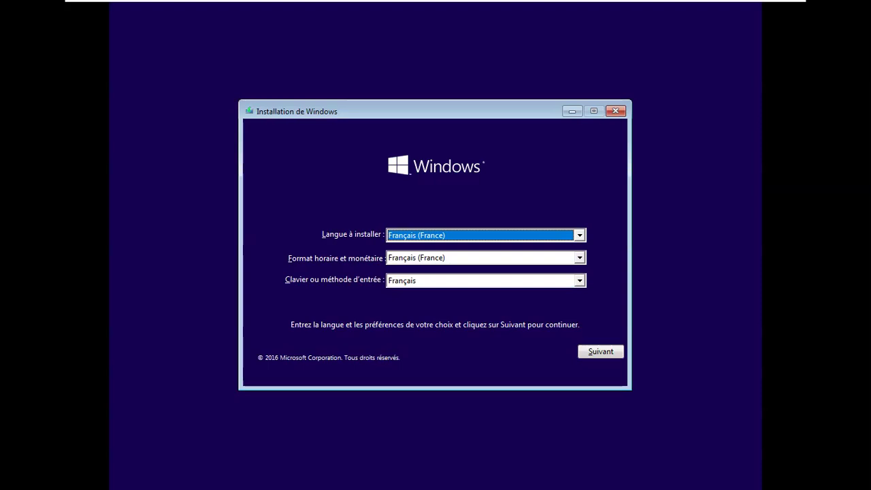
mouse_move(352, 3)
click(342, 8)
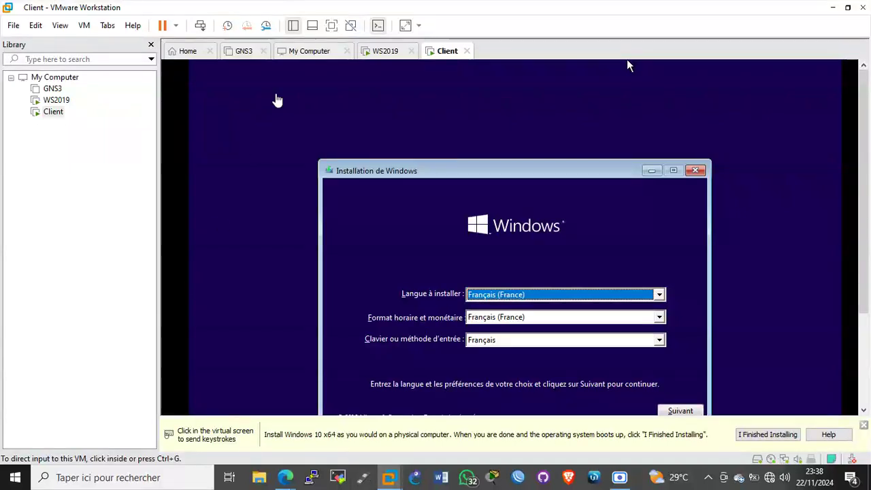
click(329, 28)
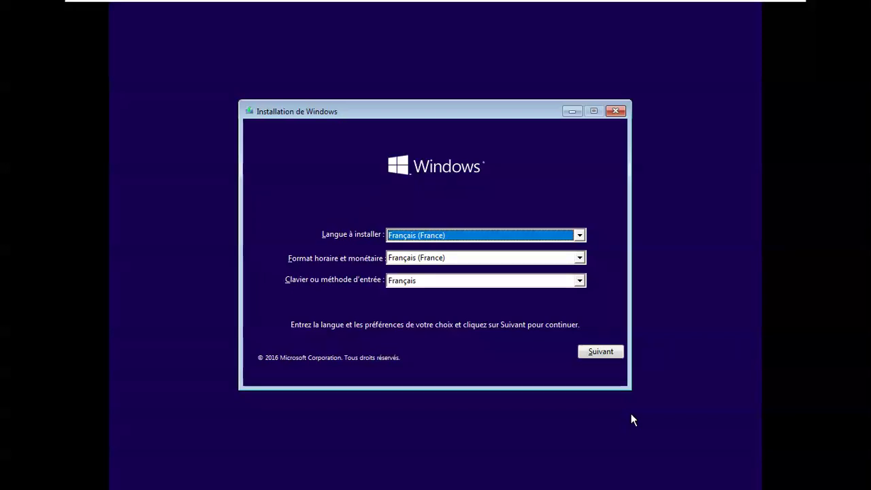
click(594, 352)
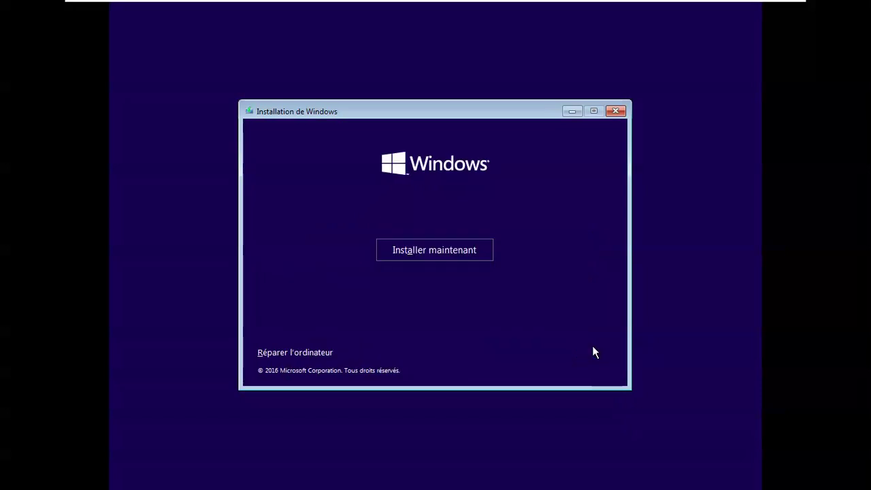
click(455, 253)
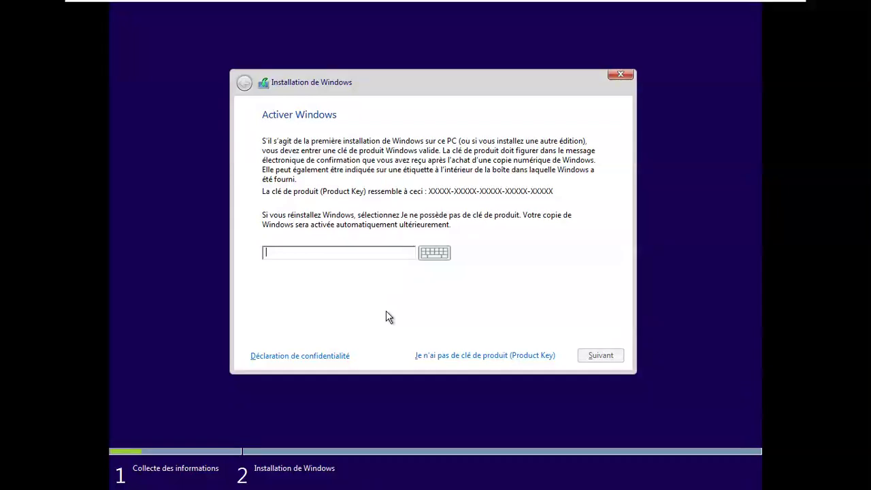
Step: Continue setup without a product key, choose the Windows 10 Professionnel edition and accept the licence terms
click(453, 358)
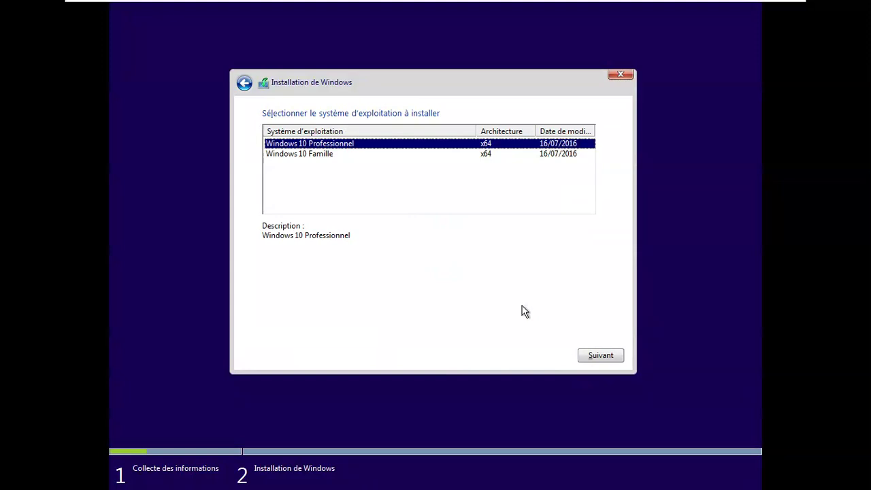
click(612, 354)
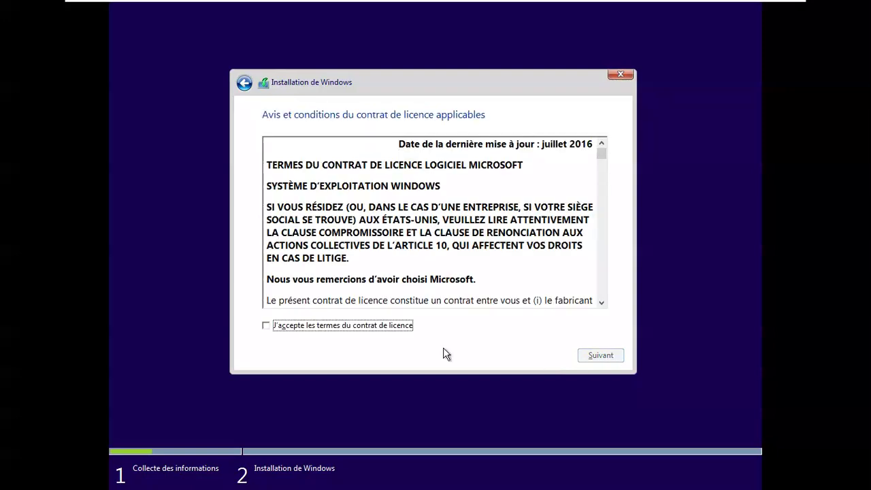
click(344, 327)
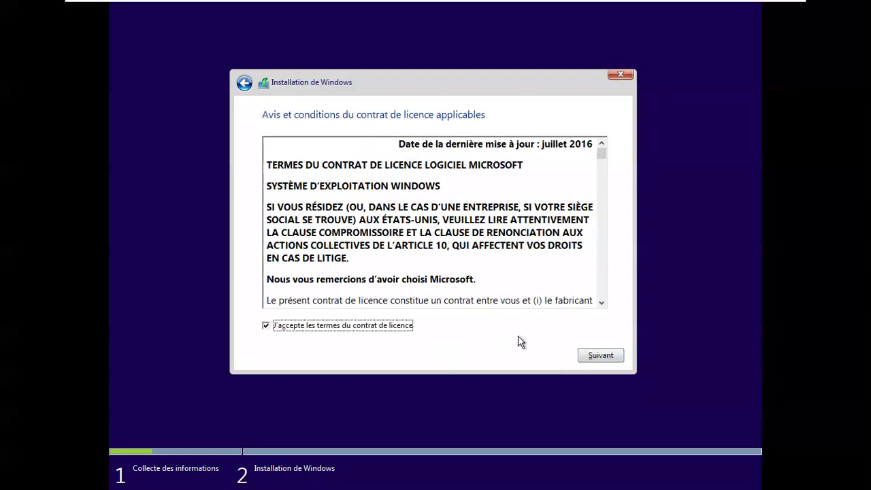
click(590, 352)
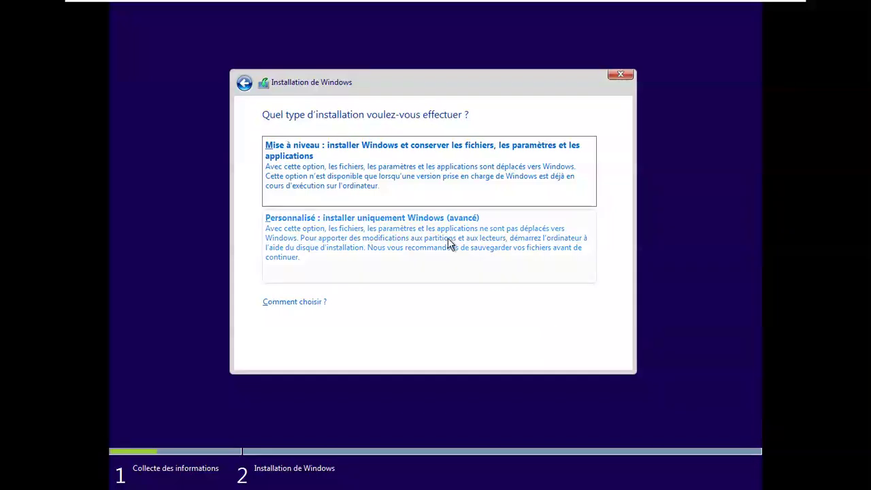
Step: Run a custom Windows installation on the unallocated space of drive 0 and restart the machine to continue
click(423, 226)
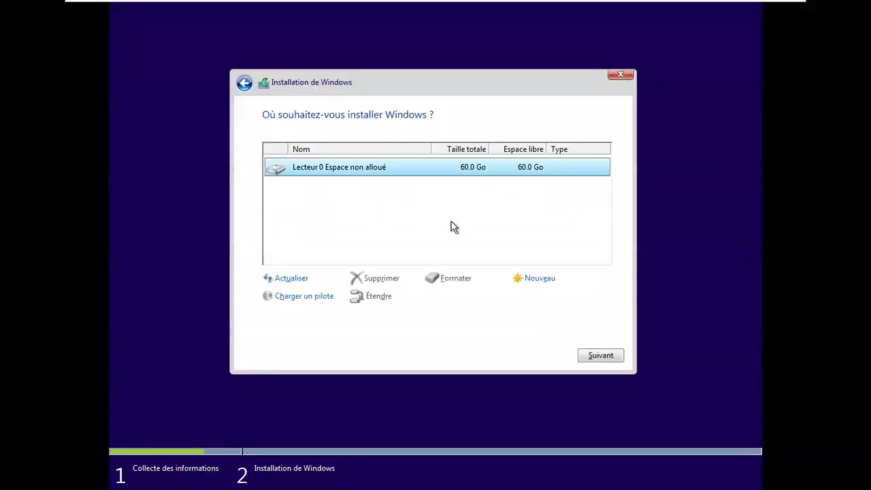
click(595, 357)
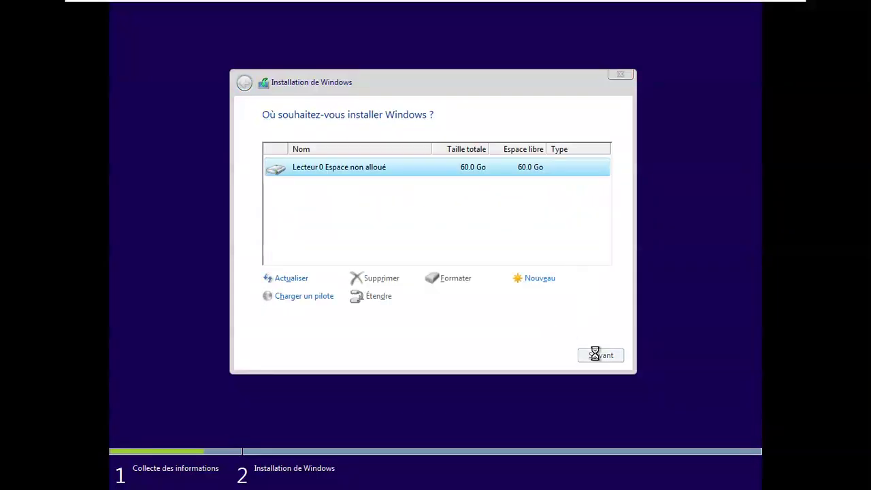
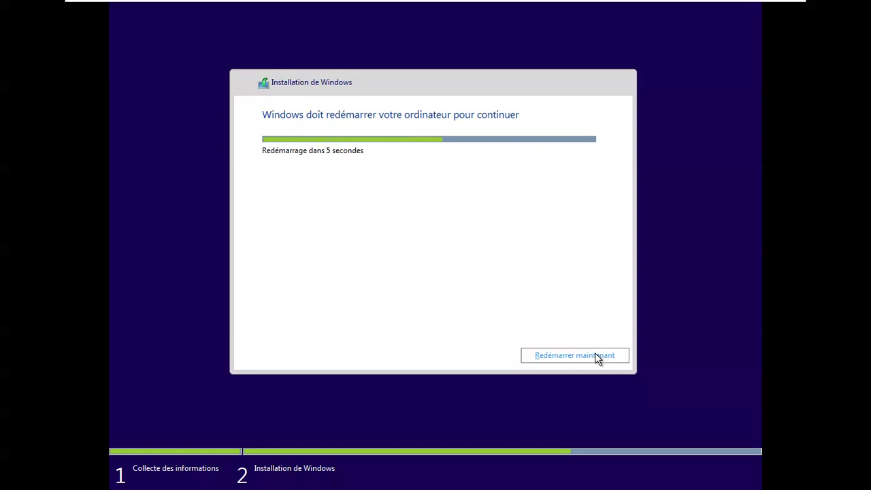
click(596, 359)
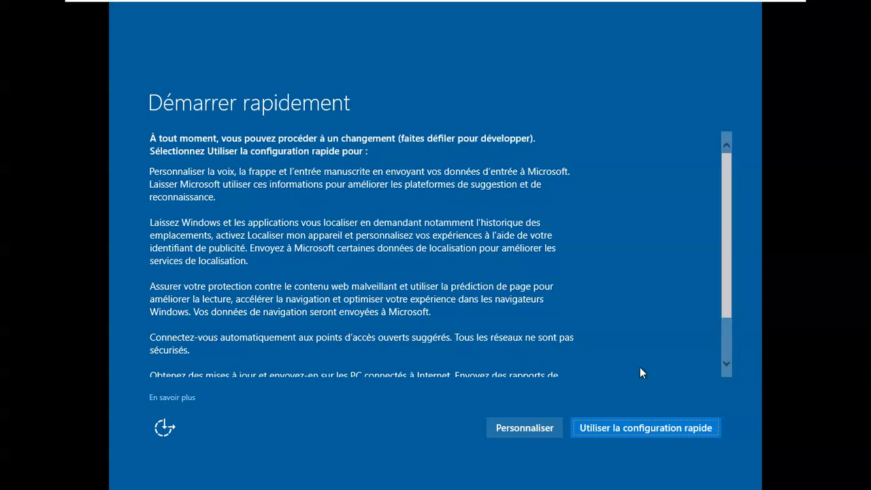
Step: Use the express settings and create the local account Admin with the account password, its confirmation and the password hint IT
click(650, 430)
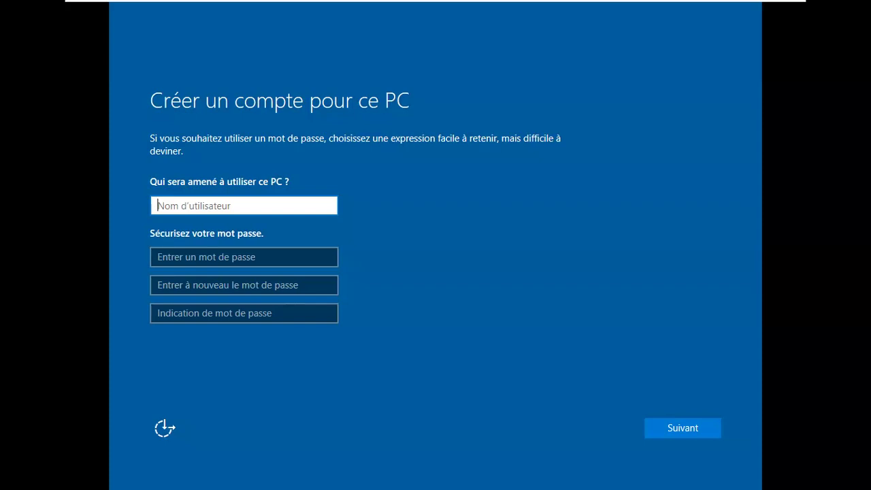
text(Adm)
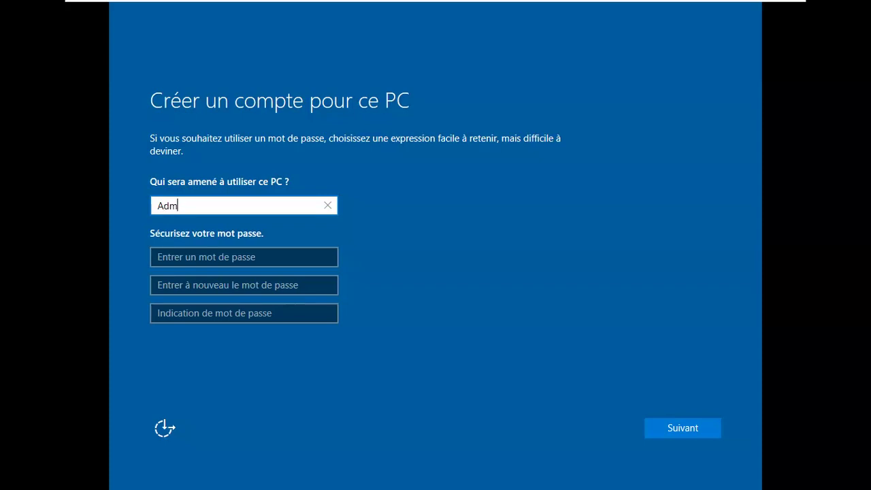
text(in)
key(Tab)
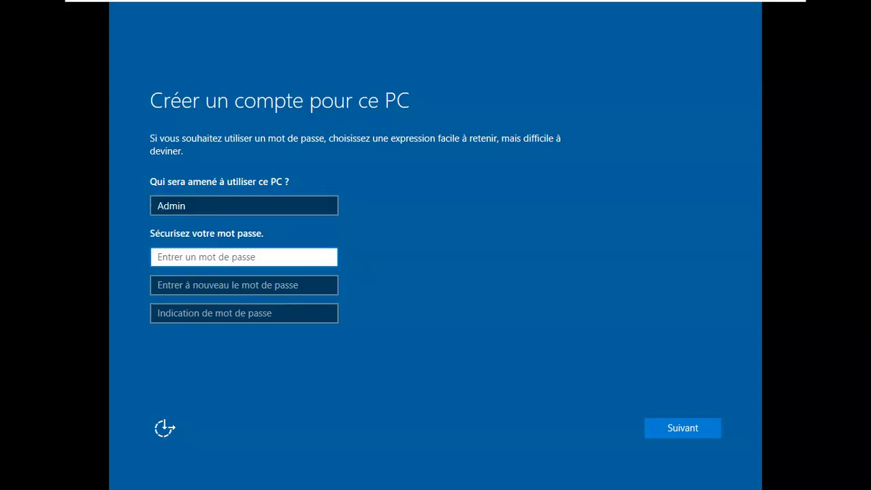
text(aaaaaaa)
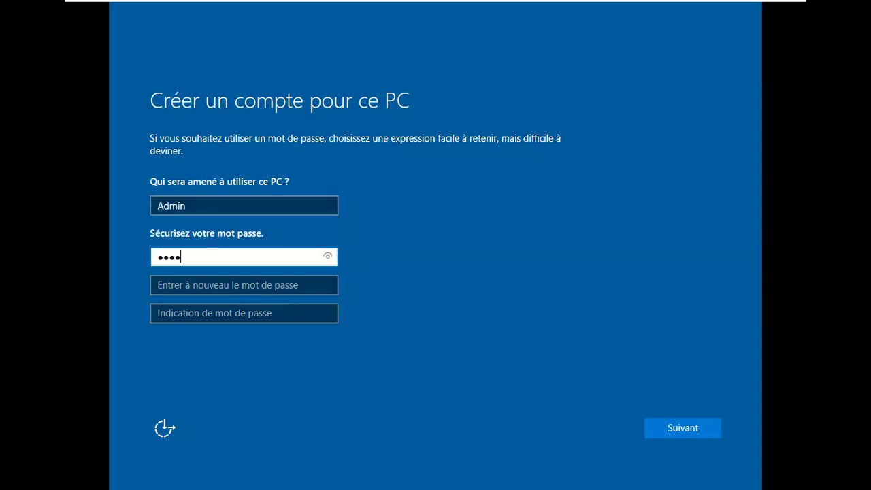
text(a)
key(Tab)
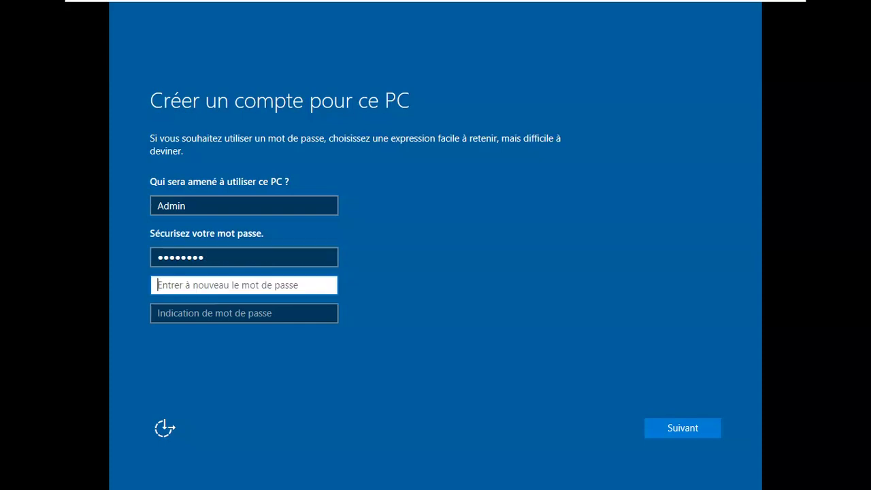
text(aaaaaaaa)
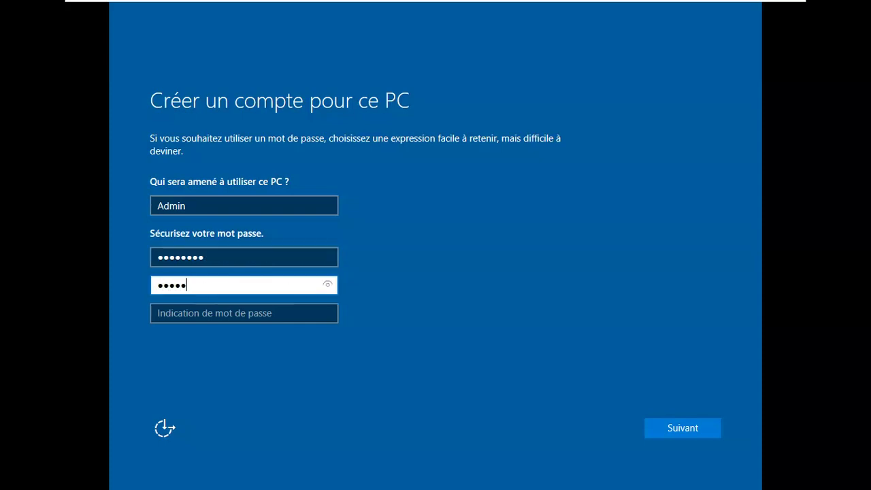
key(Tab)
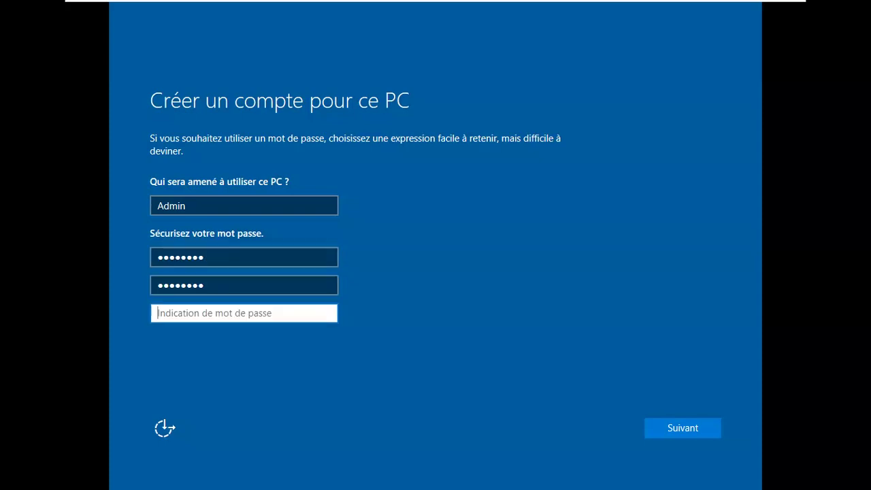
text(IT)
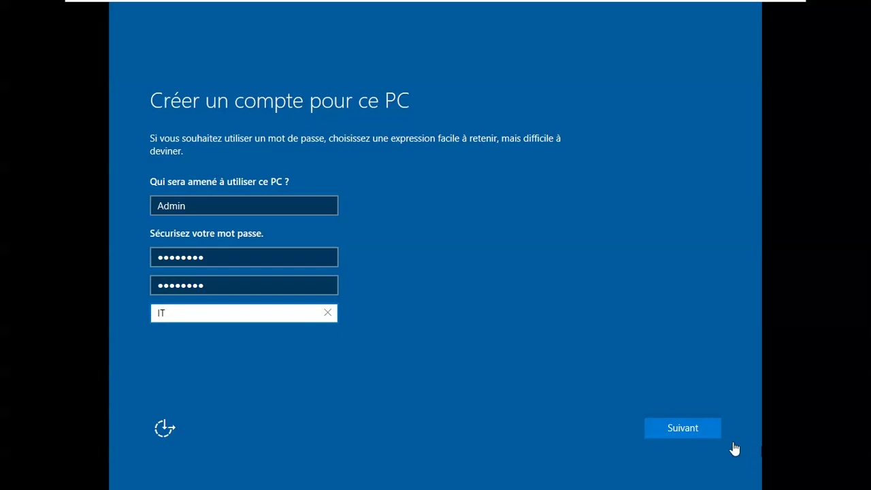
click(693, 433)
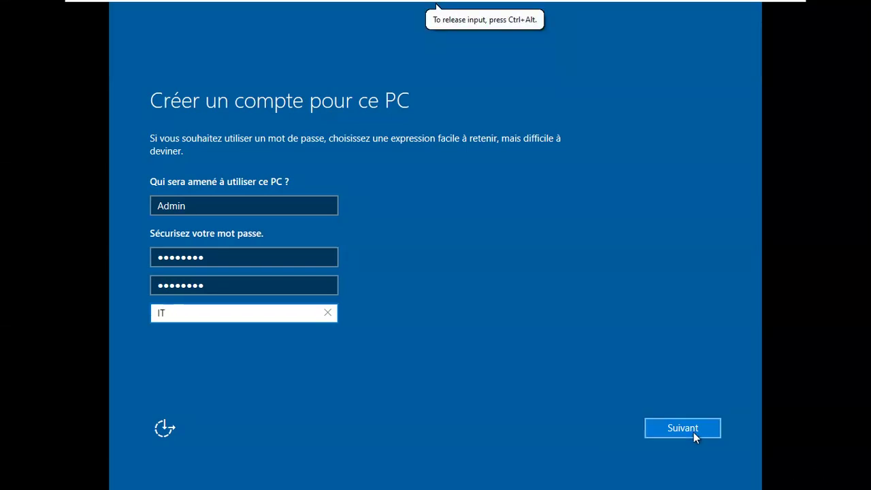
click(694, 432)
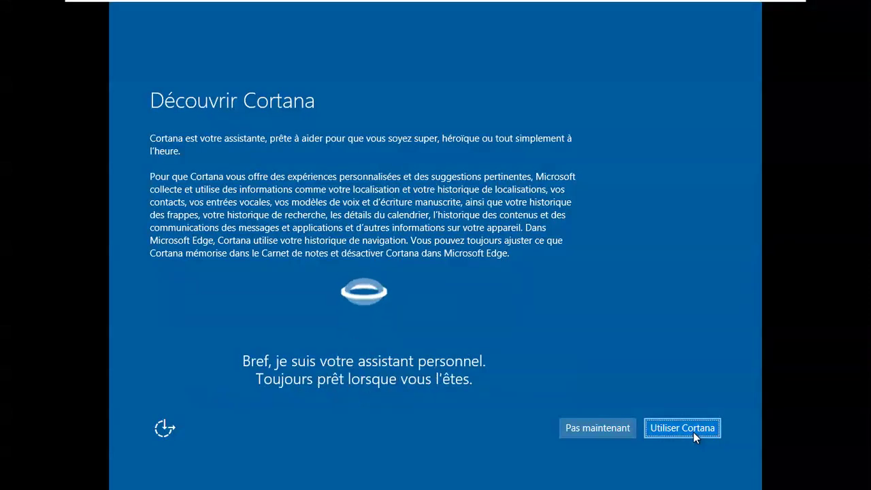
Step: Decline Cortana for now and open File Explorer on the new Windows desktop
click(588, 424)
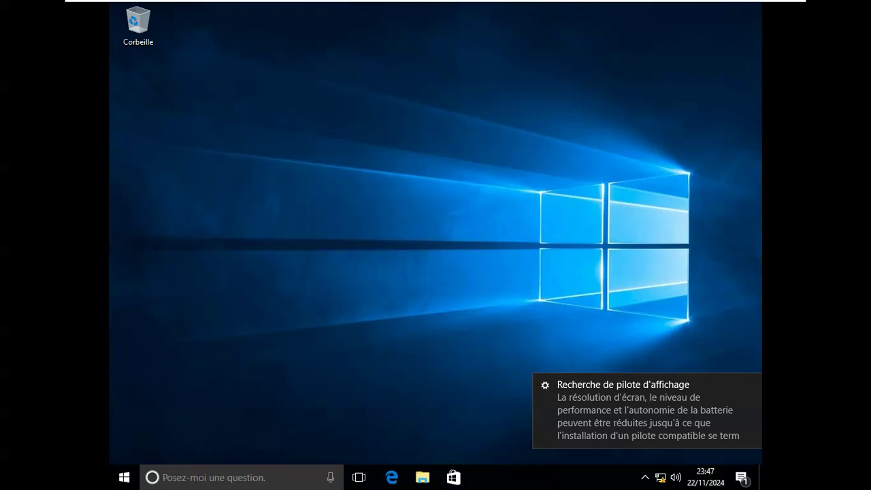
click(529, 273)
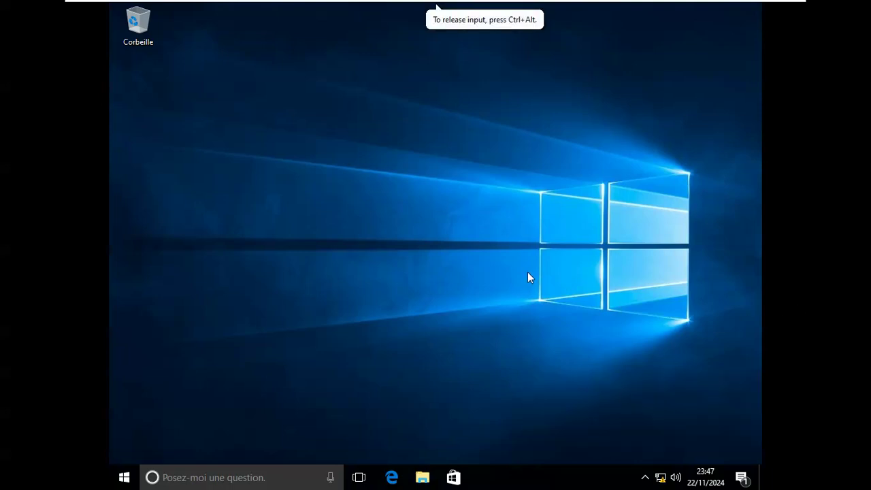
key(super+e)
Step: Leave full screen to mount the VMware Tools installer in the Client machine, and return to full screen
mouse_move(169, 7)
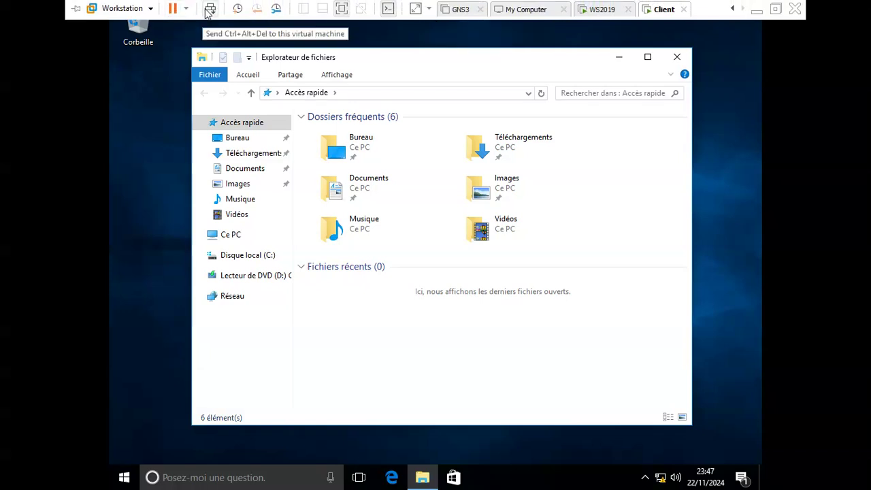
click(340, 9)
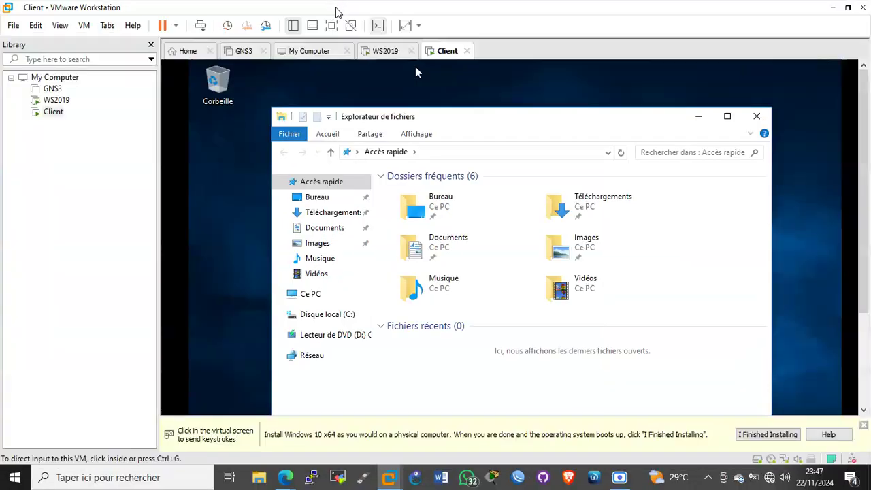
click(84, 25)
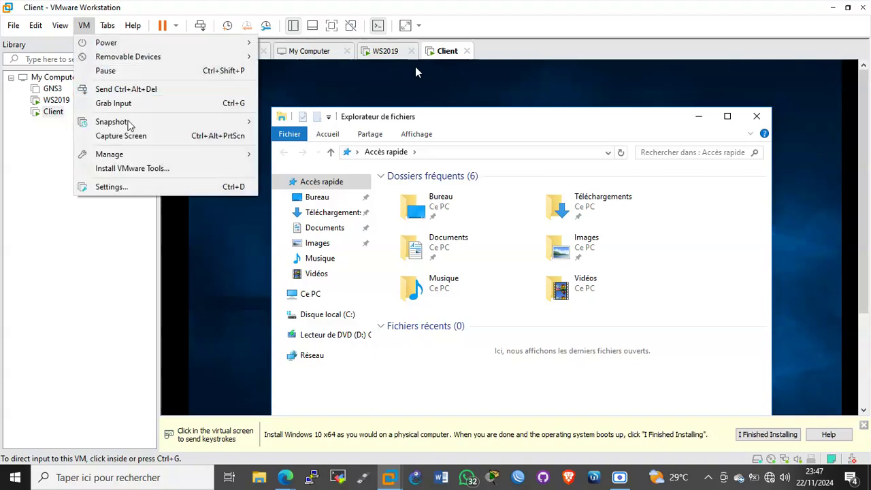
click(158, 168)
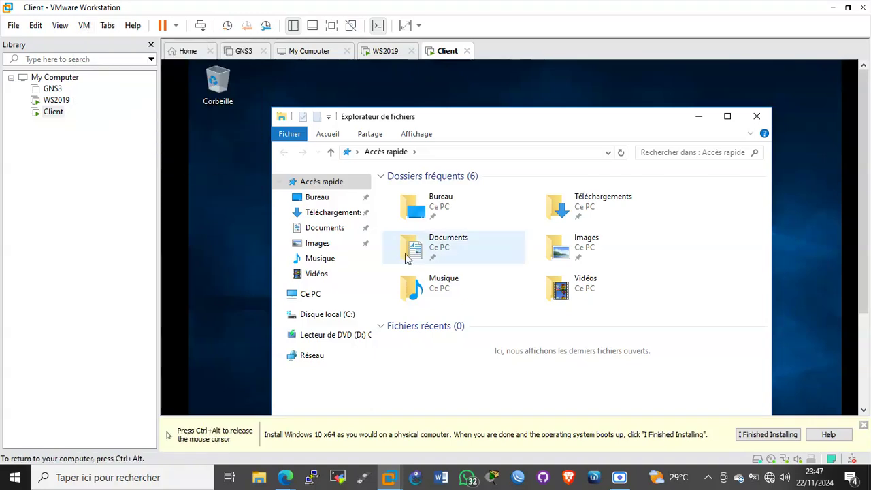
click(332, 25)
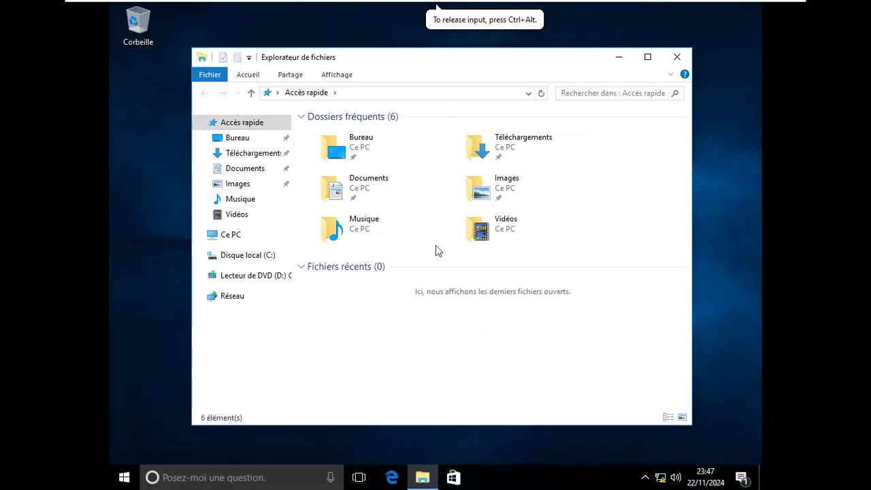
Step: Refresh Ce PC, launch the VMware Tools installer from DVD drive D: and authorise it to make changes
click(237, 235)
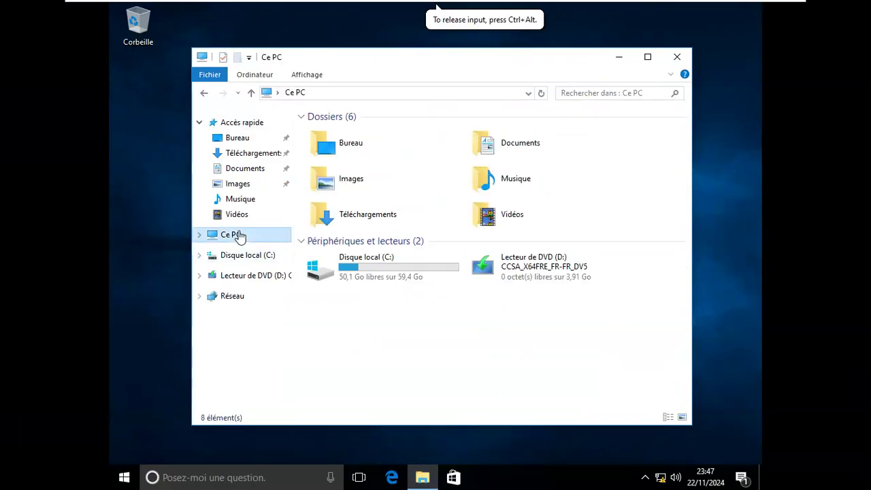
right_click(477, 336)
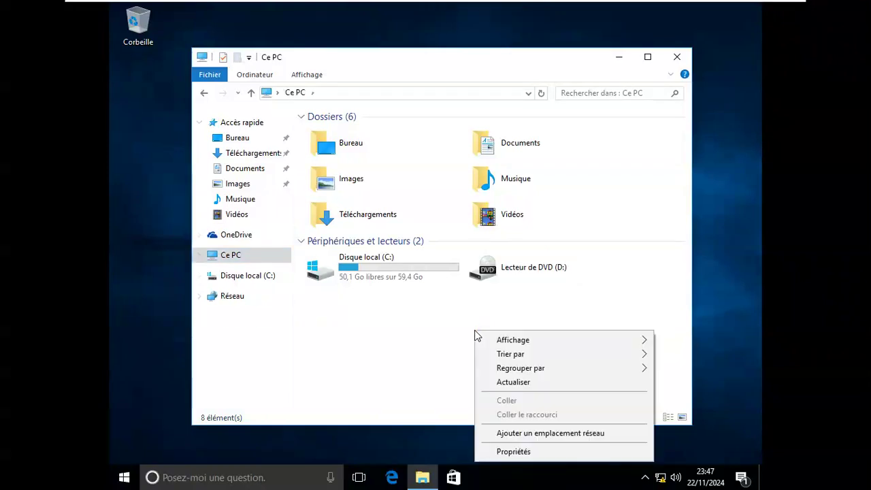
click(539, 383)
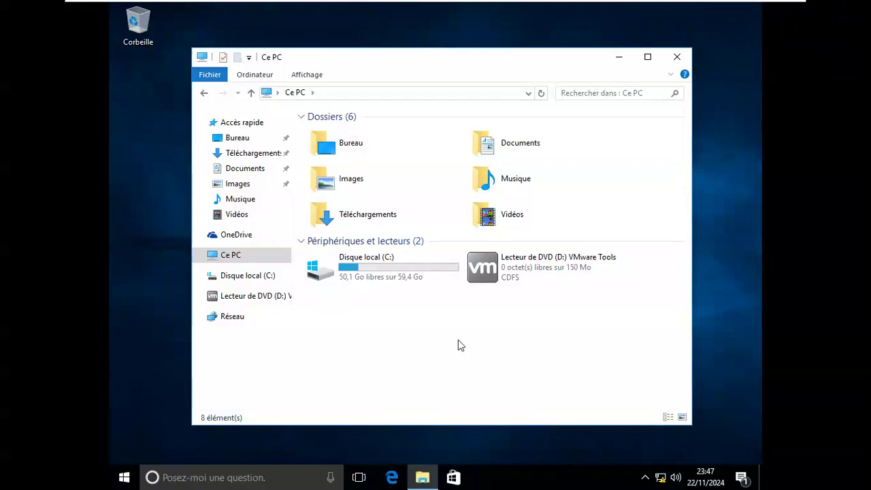
click(530, 265)
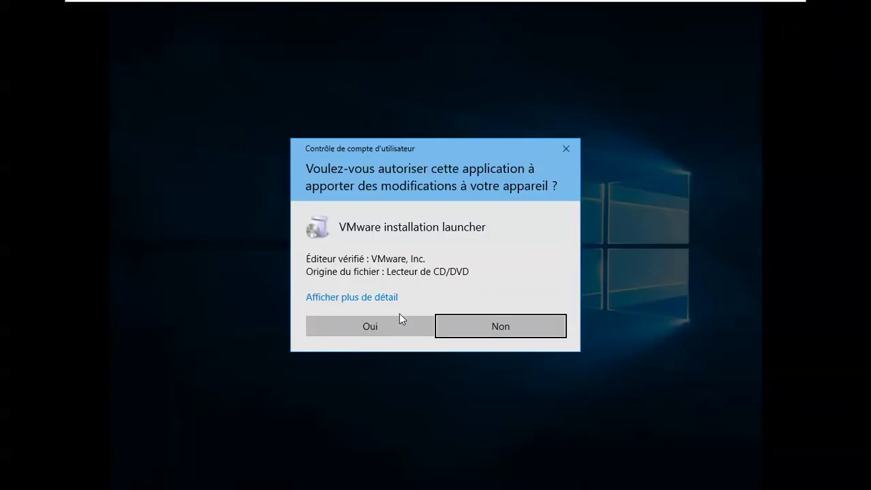
click(362, 325)
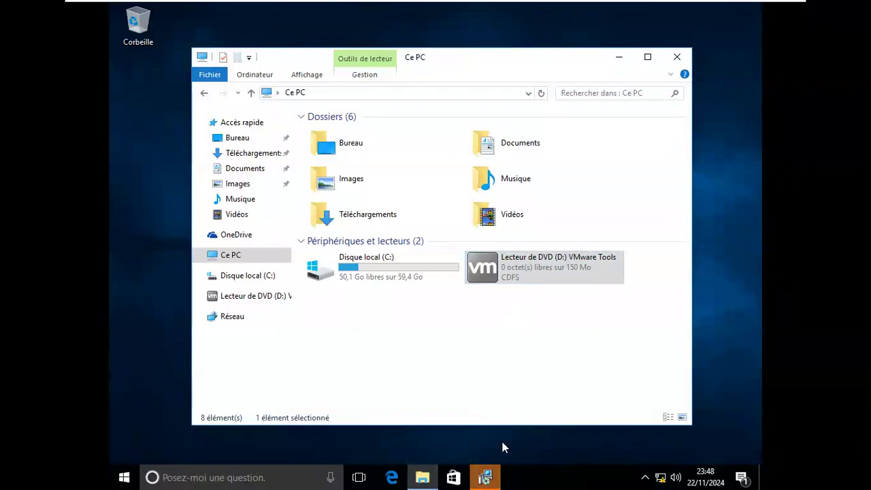
Step: Install VMware Tools on the Client machine without changing the wizard's settings, finish the wizard and restart Windows immediately
click(485, 478)
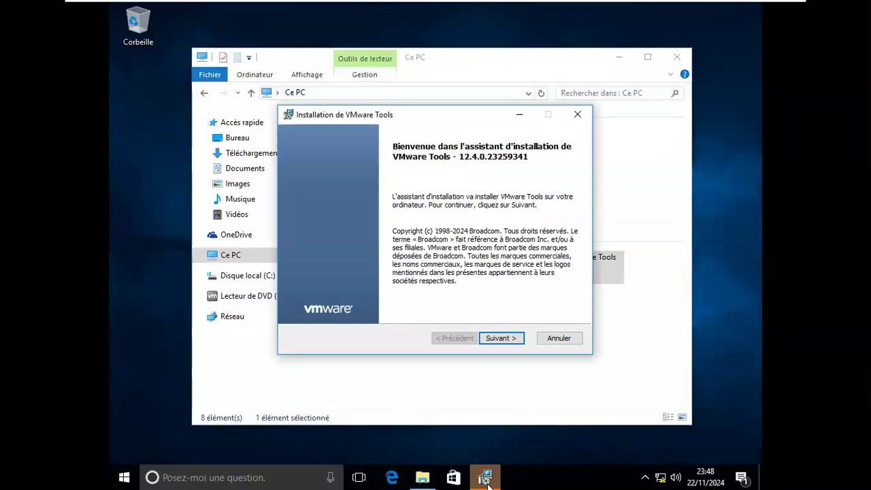
click(501, 344)
click(503, 343)
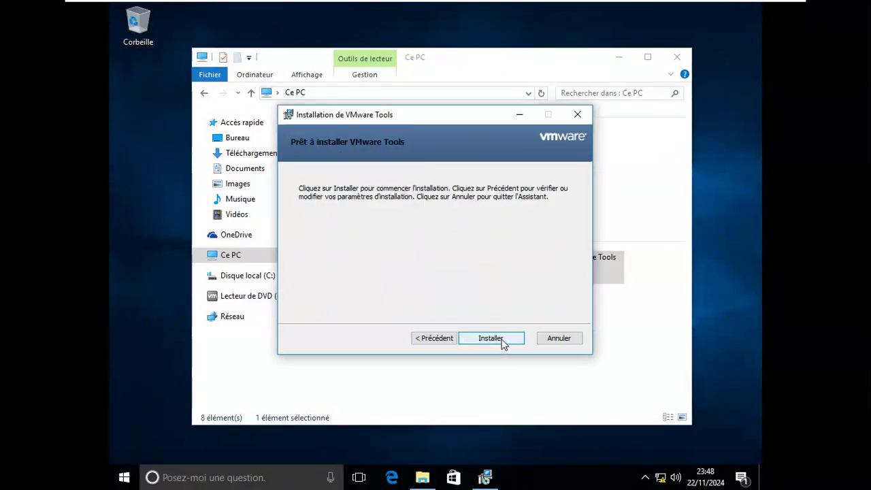
click(501, 344)
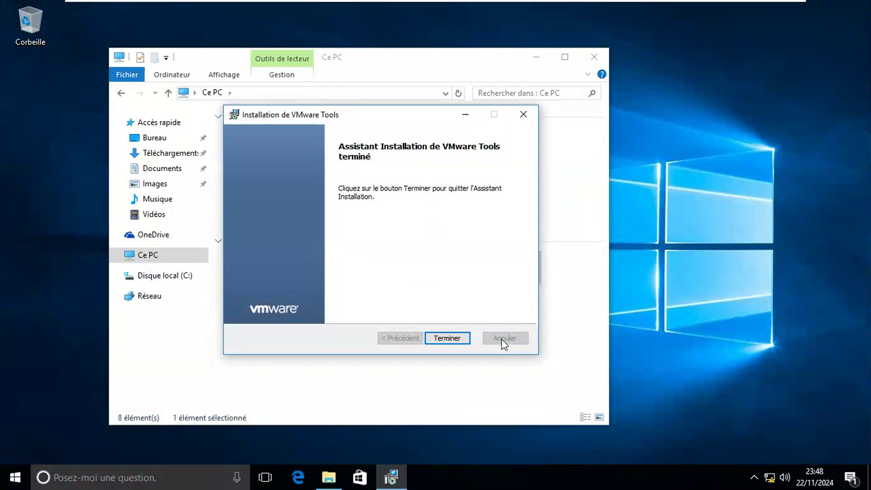
click(460, 339)
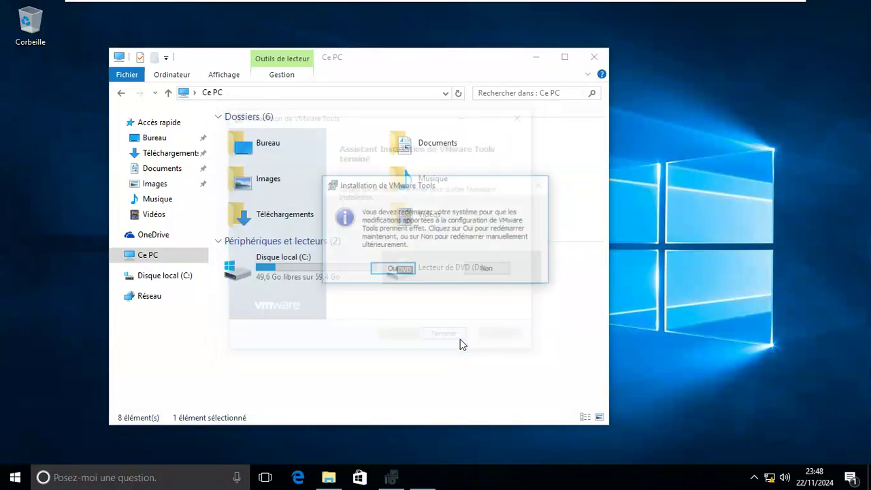
click(391, 271)
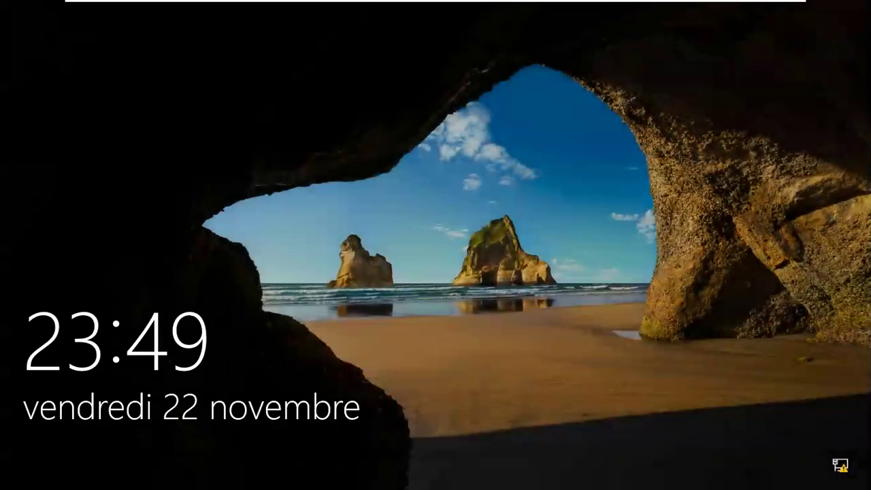
Step: Unlock the restarted Client machine and sign in to the Admin account with the account password
key(Return)
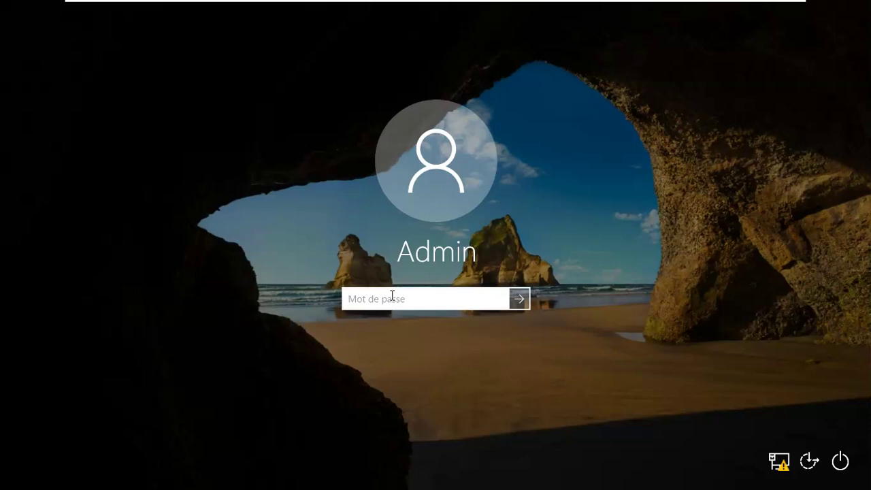
text(••••••••)
key(Return)
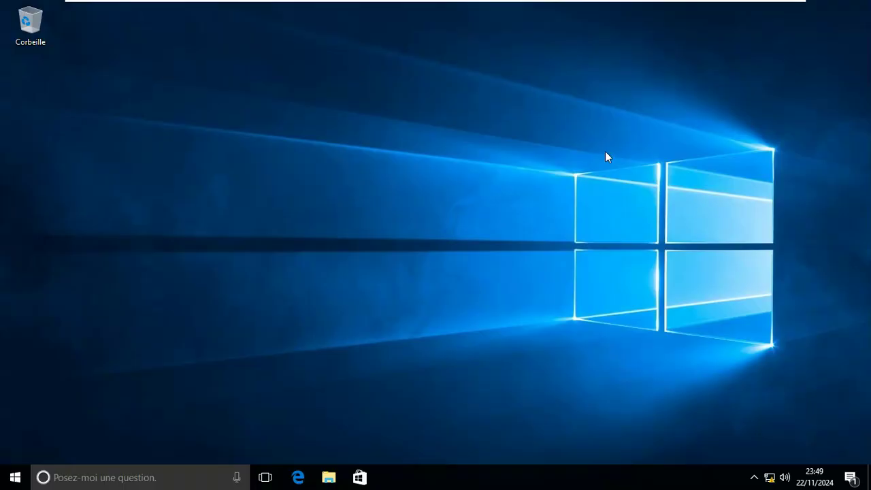
Step: Leave full screen on the Client machine, switch to the WS2019 machine and show it in full screen
mouse_move(420, 4)
mouse_move(389, 4)
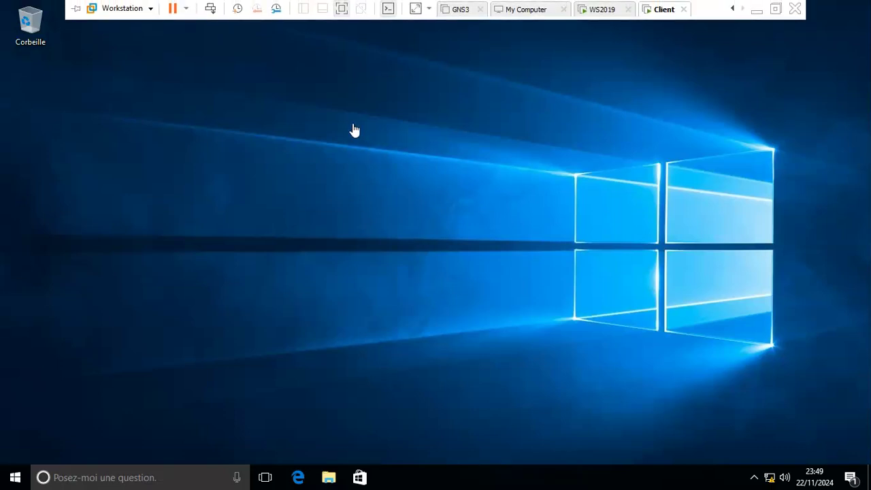
click(343, 9)
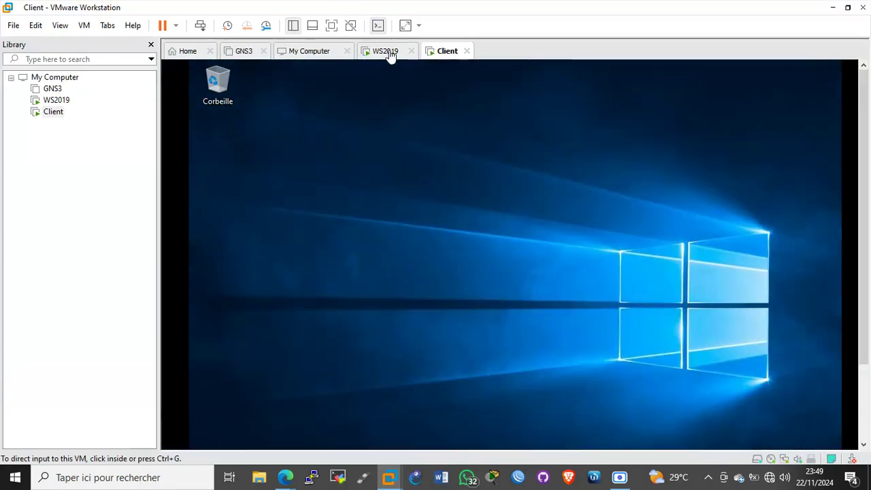
click(388, 53)
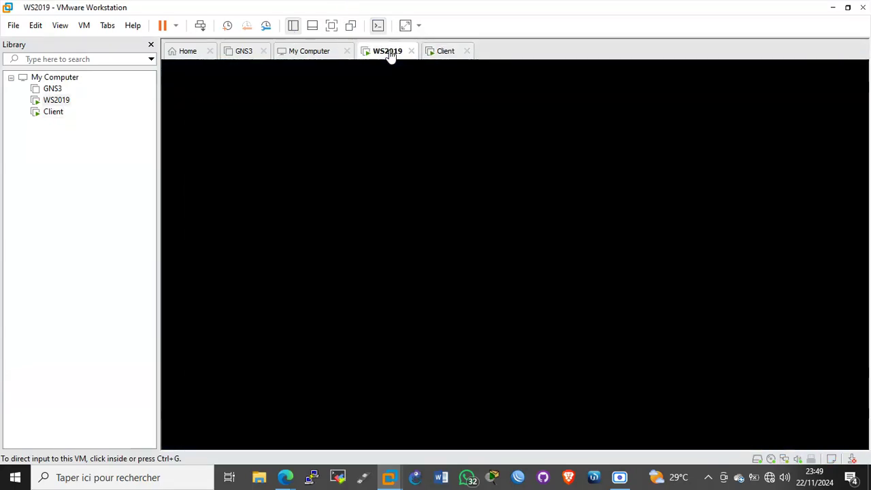
click(332, 25)
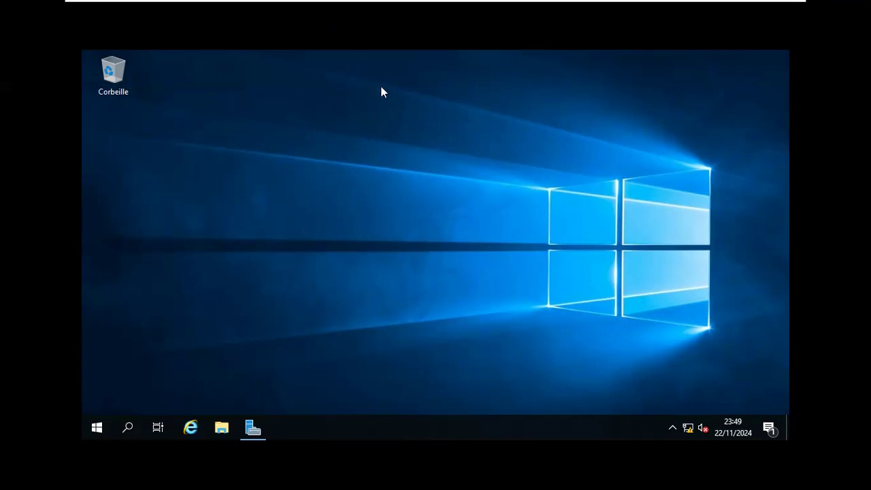
Step: Check how the WS2019 desktop fits the display by toggling full screen, ending in the windowed view
mouse_move(364, 5)
click(345, 7)
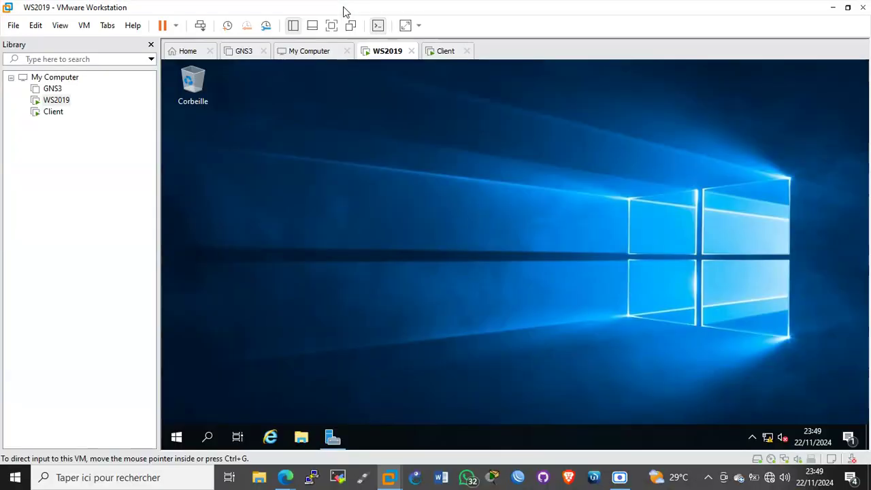
click(332, 25)
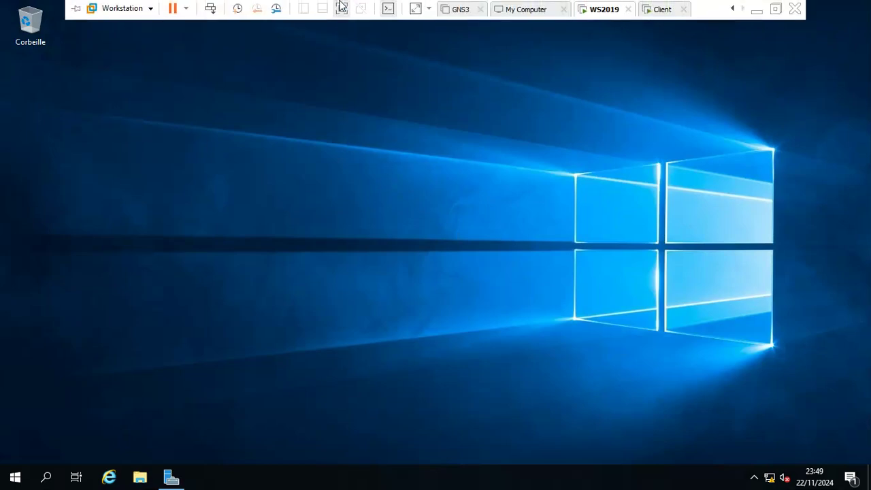
click(342, 7)
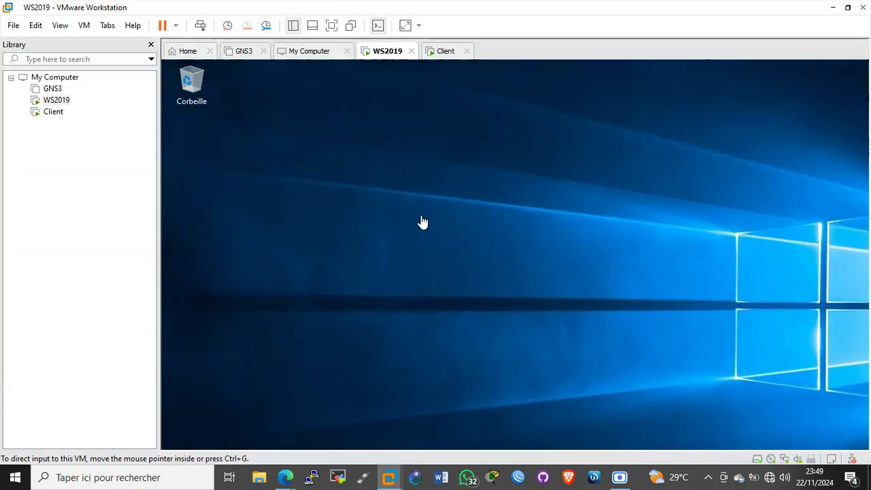